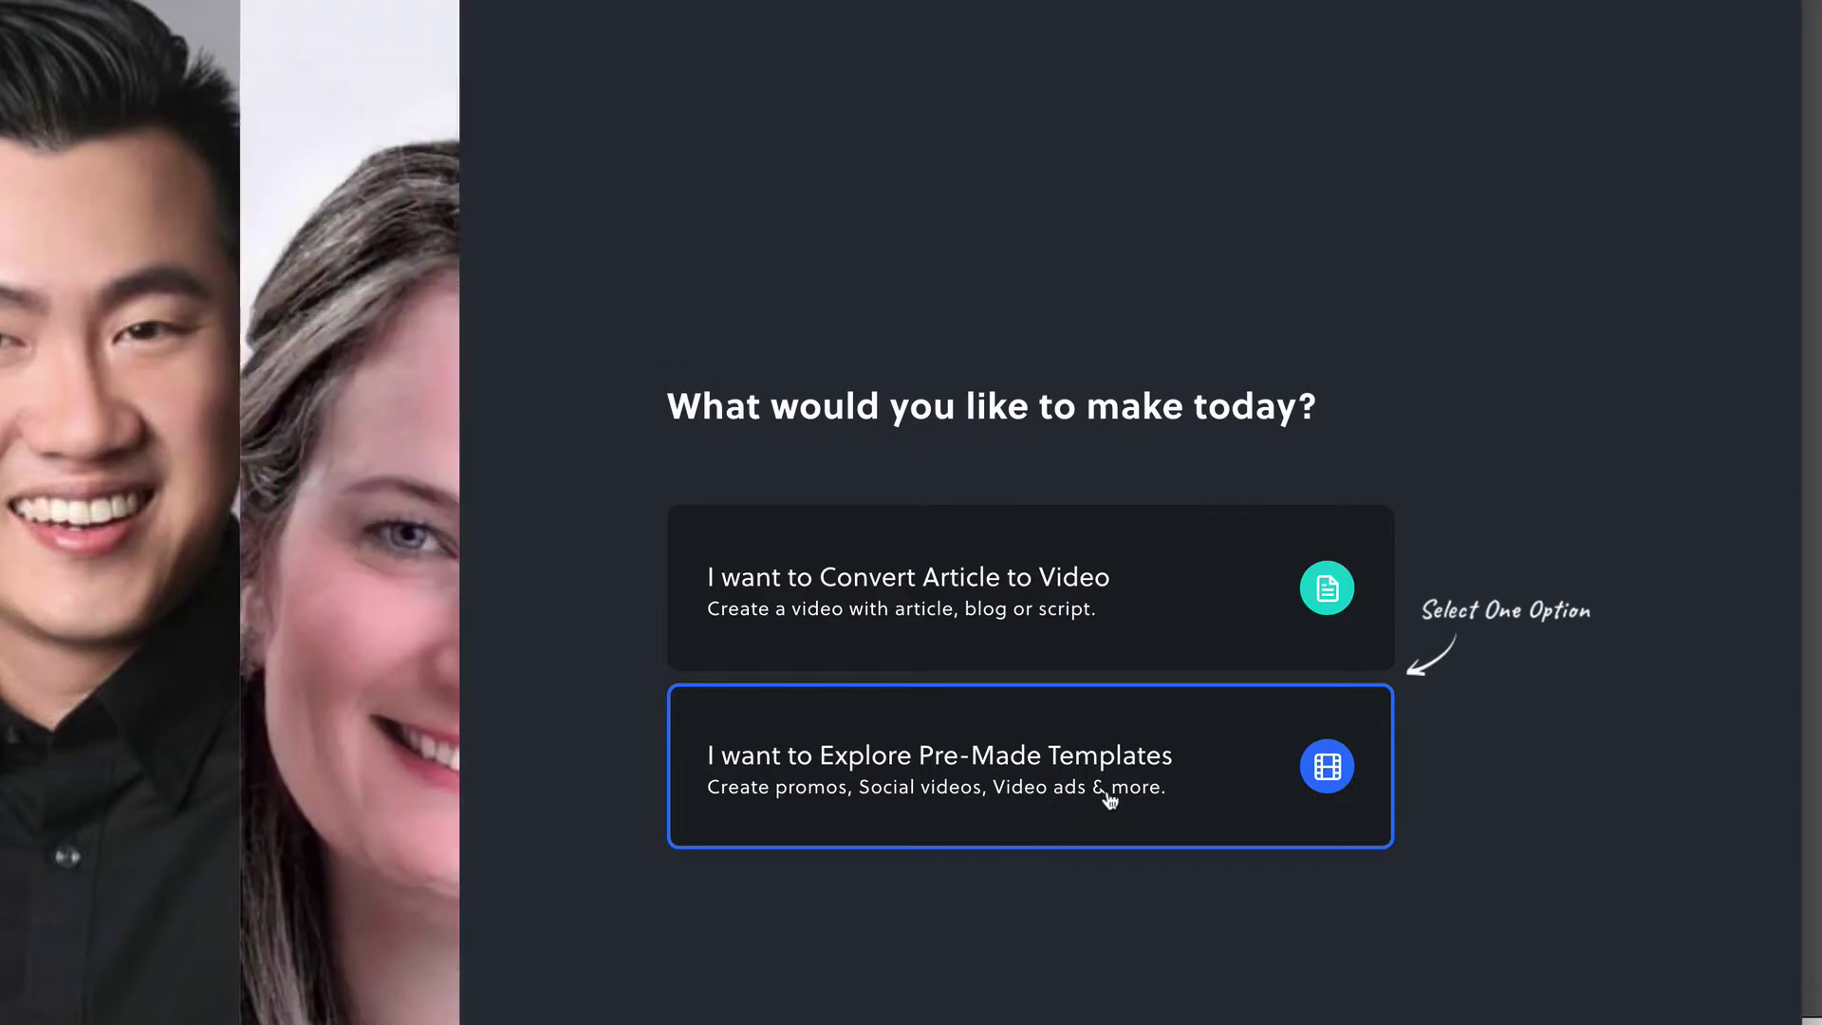
scroll(1034, 808, down, 3)
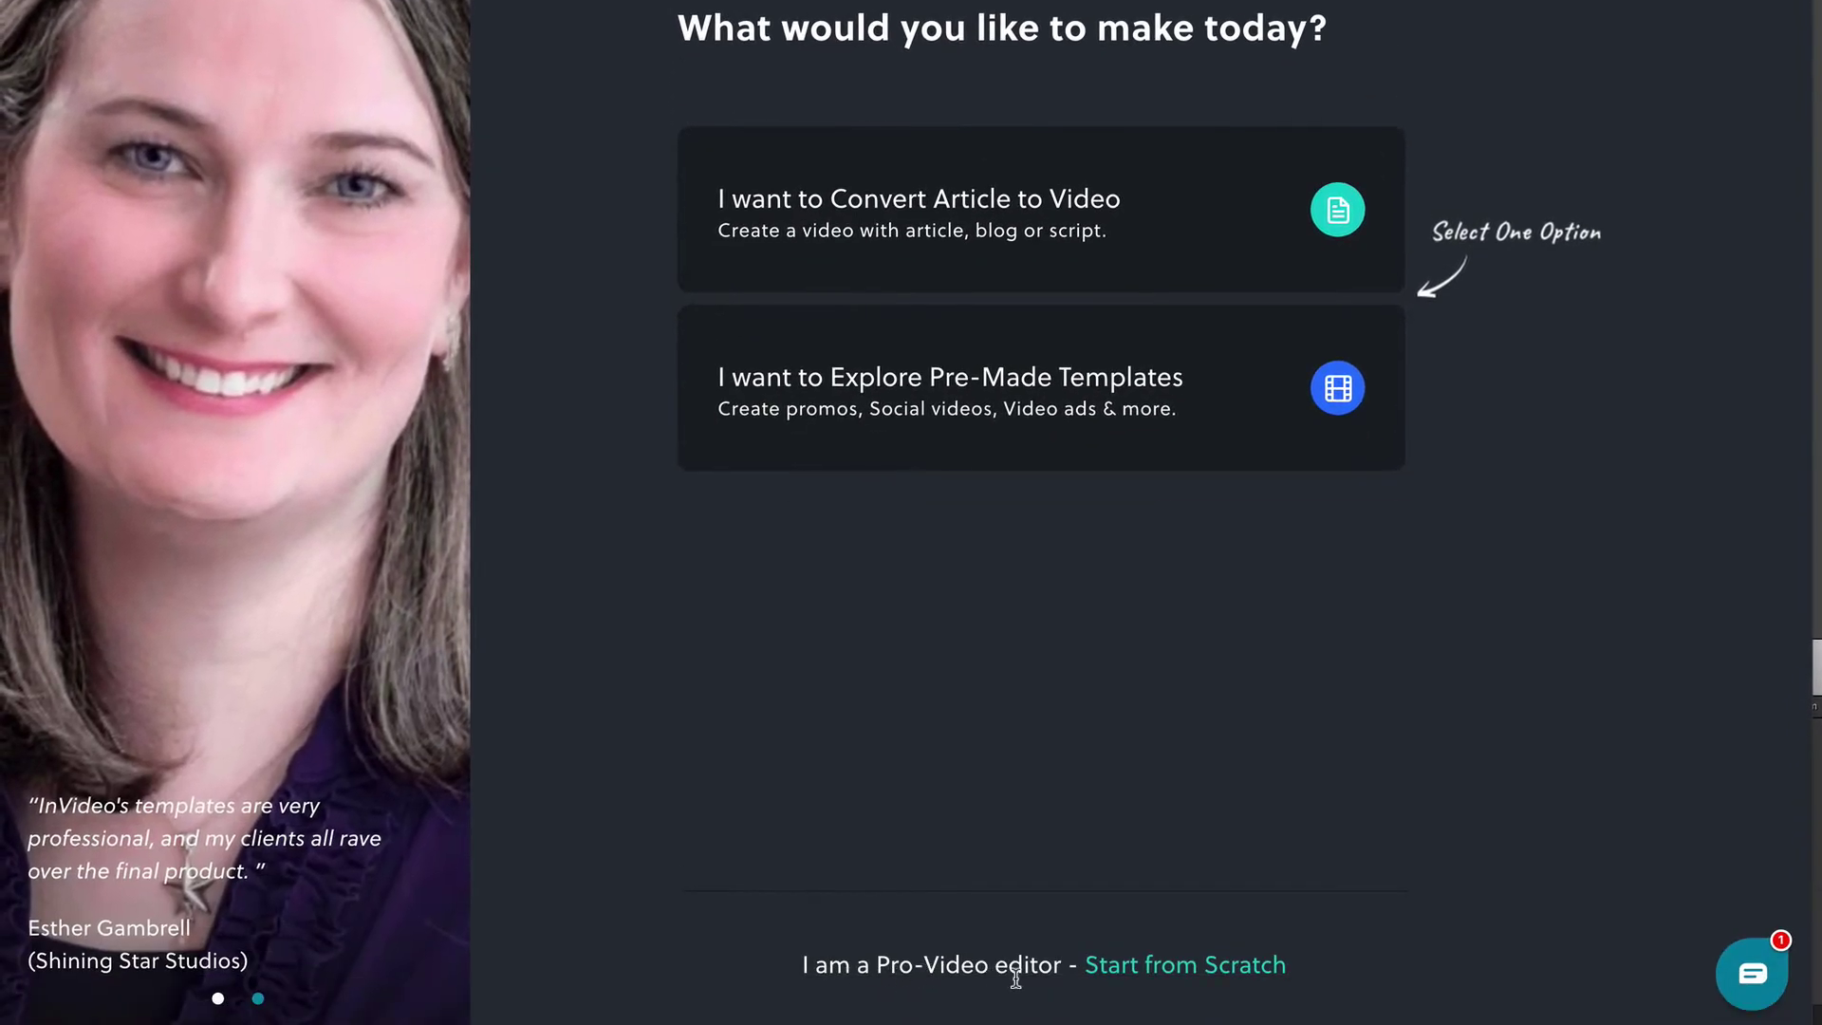
scroll(1125, 439, up, 2)
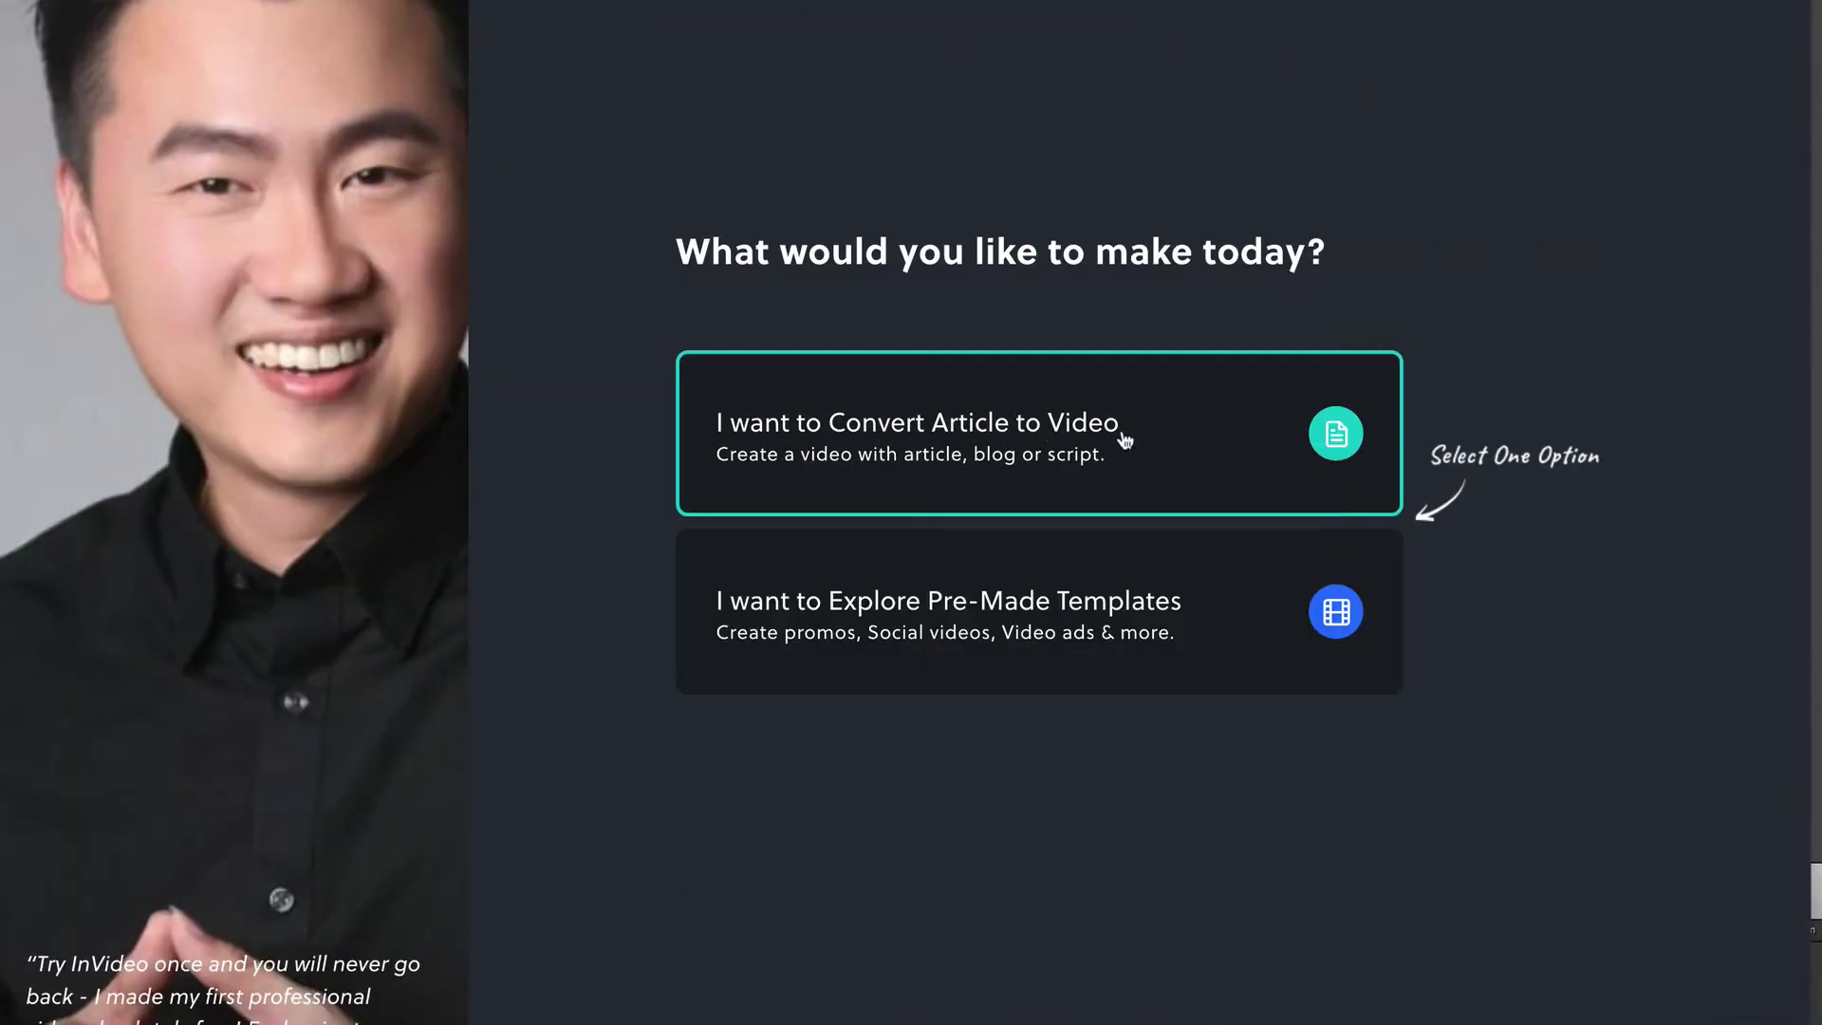
Choose the 'Convert Article to Video' route to build a video from a script
click(869, 434)
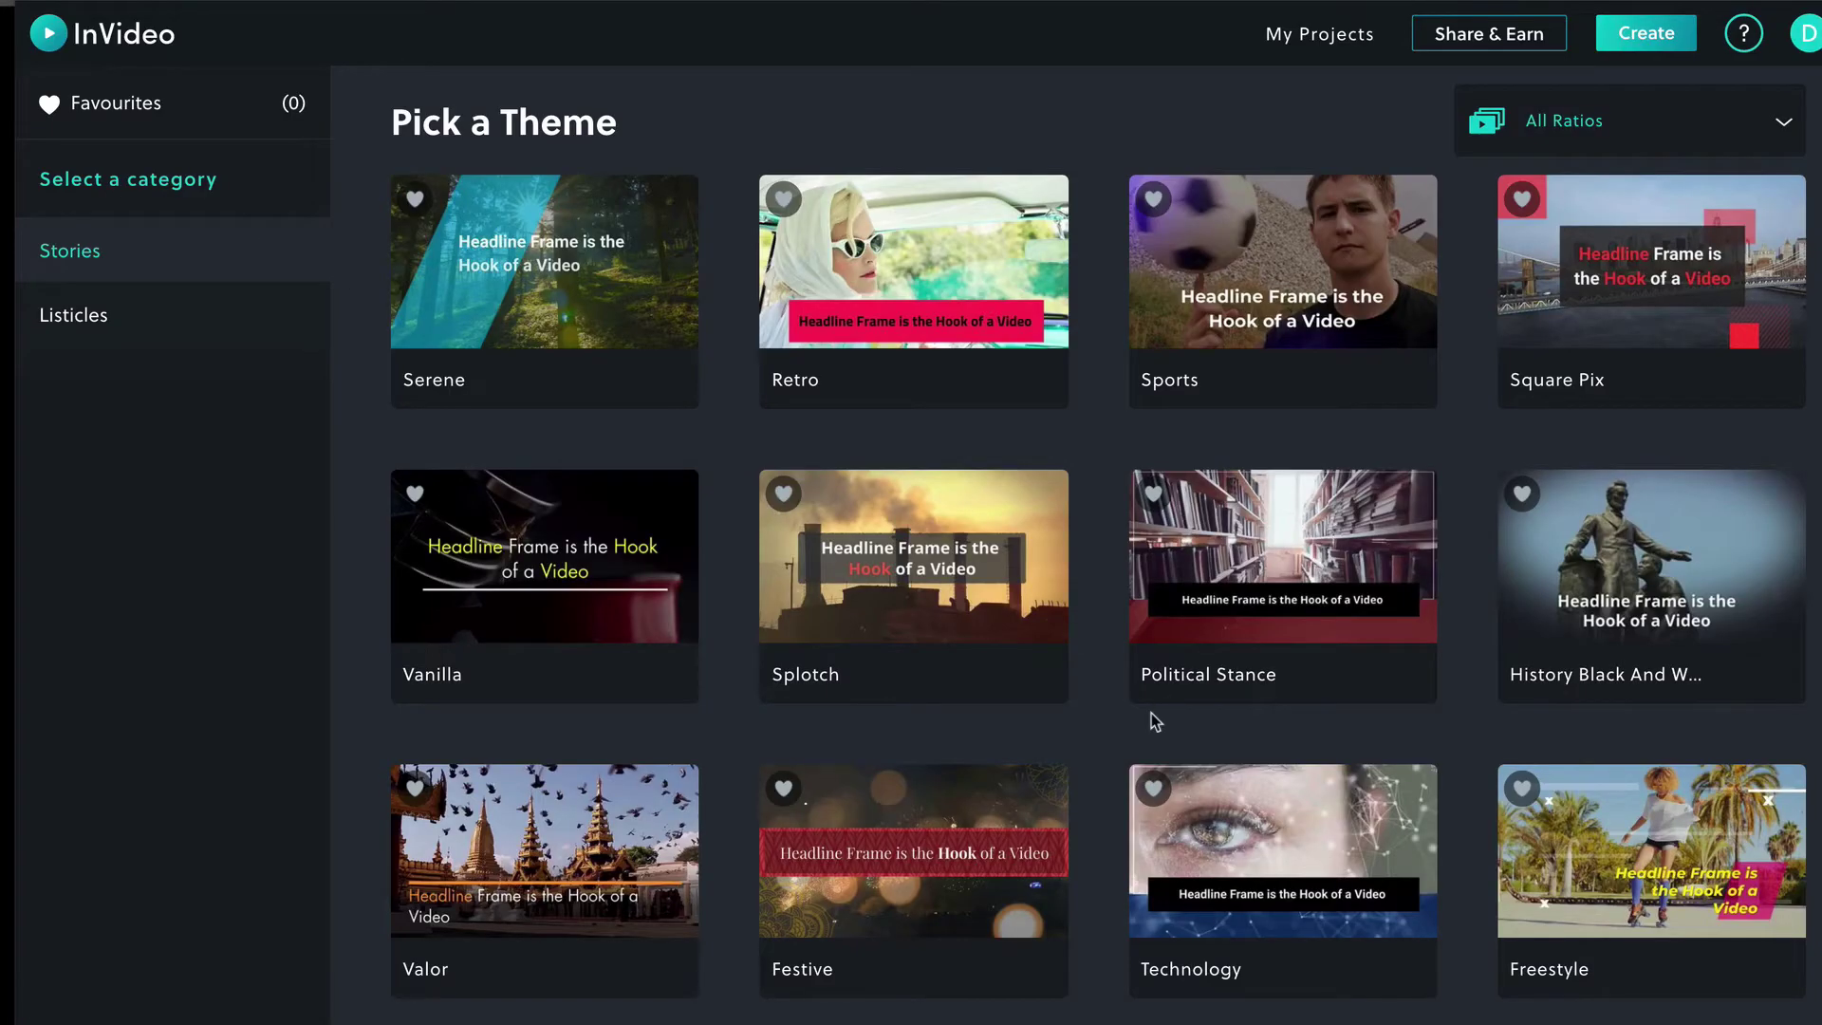
scroll(1152, 721, down, 2)
scroll(1151, 711, down, 2)
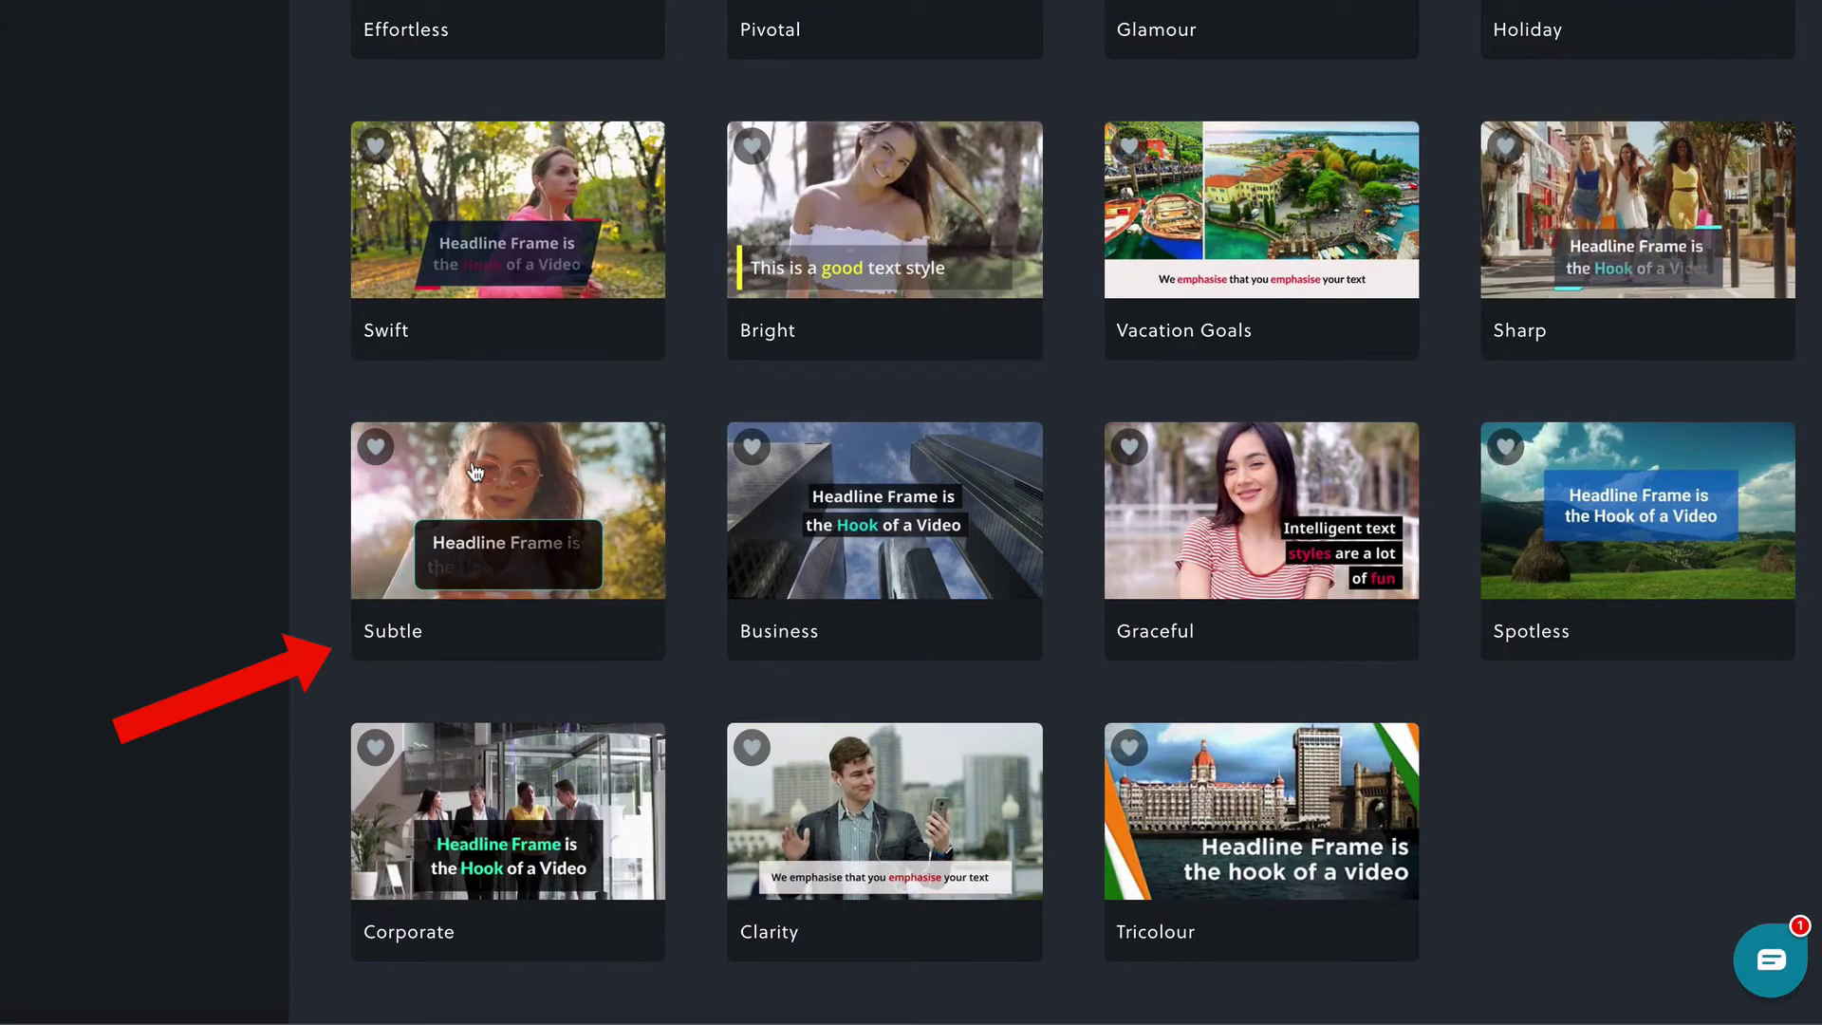
Preview the Subtle theme, keep the 16:9 Wide frame, and start from this template
click(475, 473)
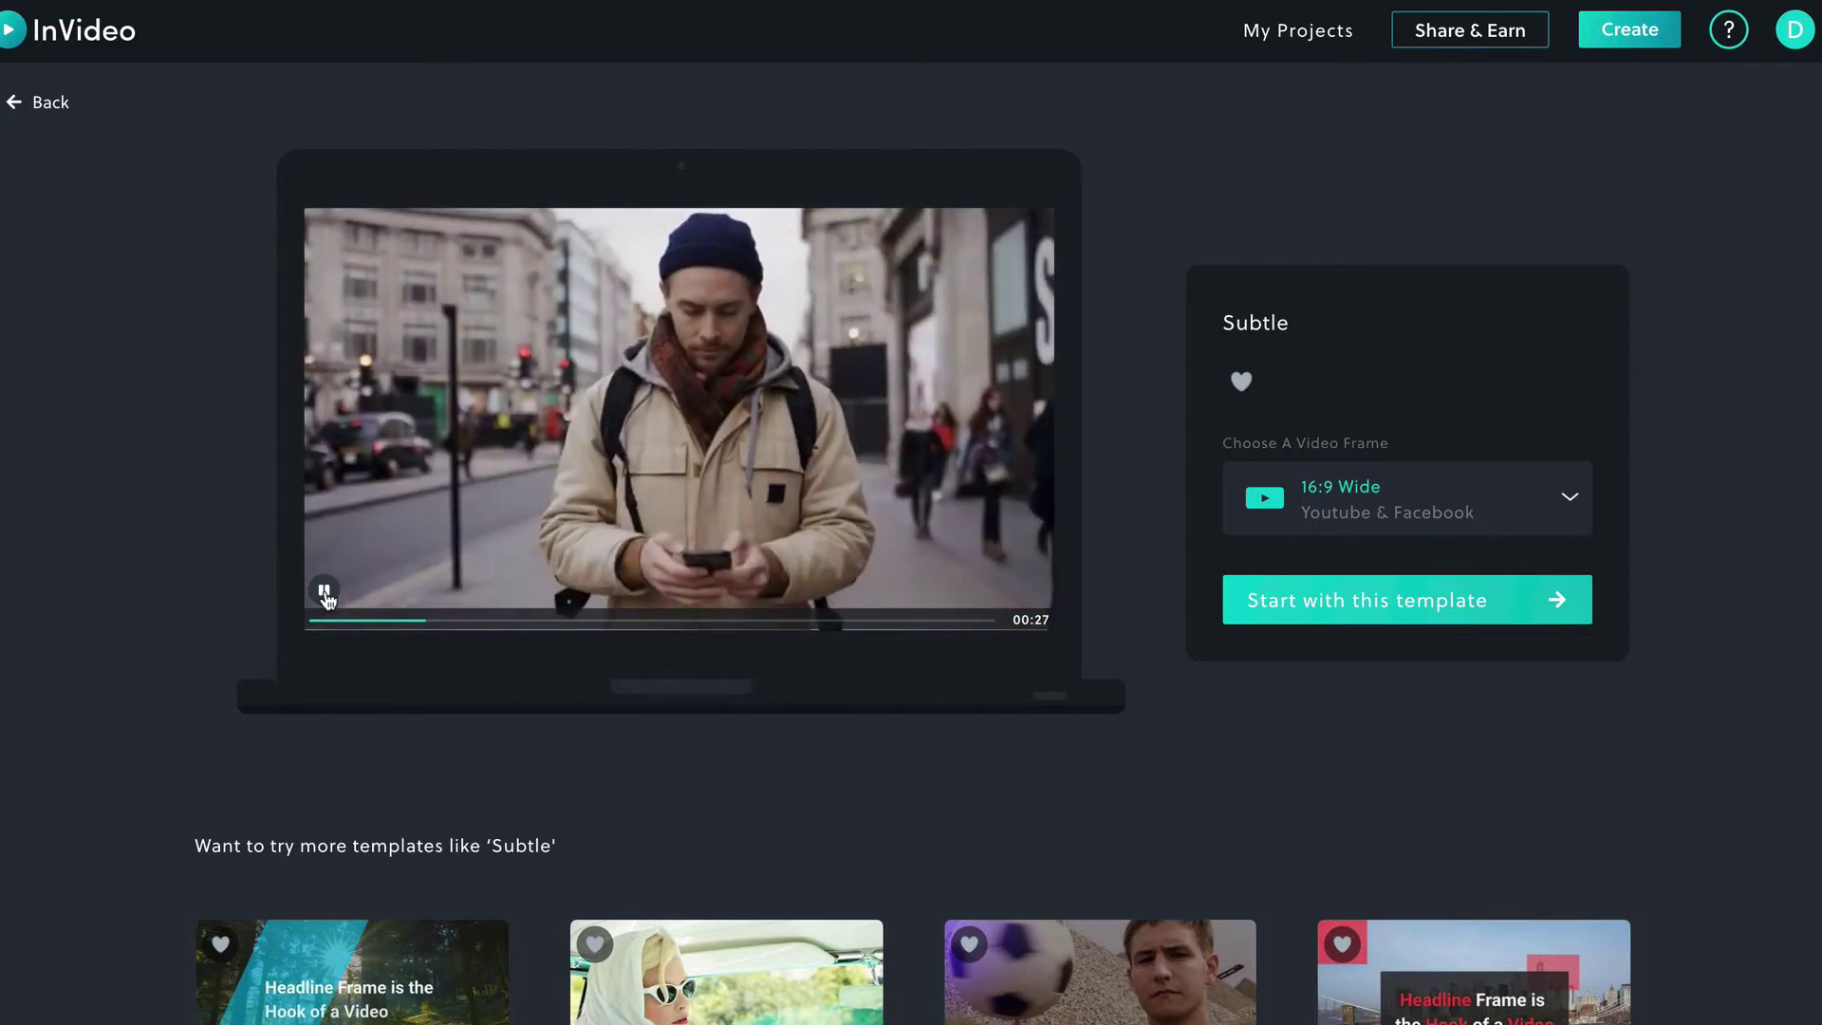
click(325, 596)
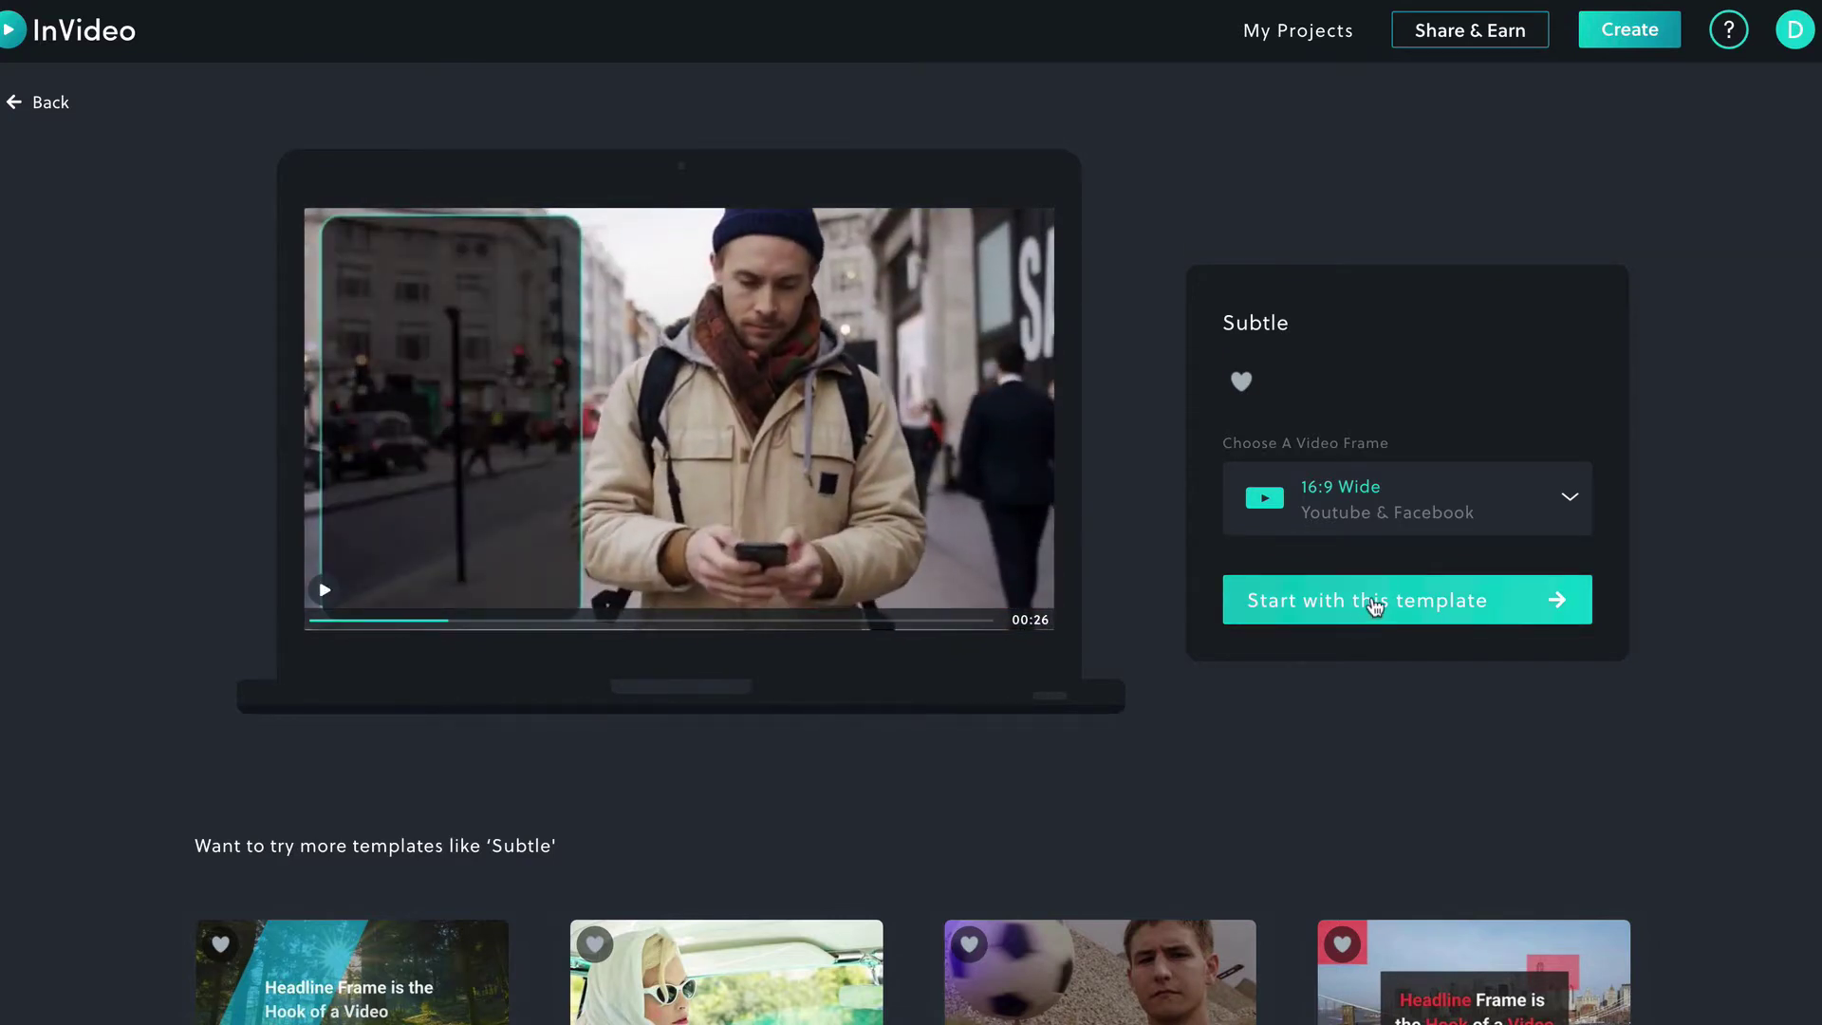
click(1575, 514)
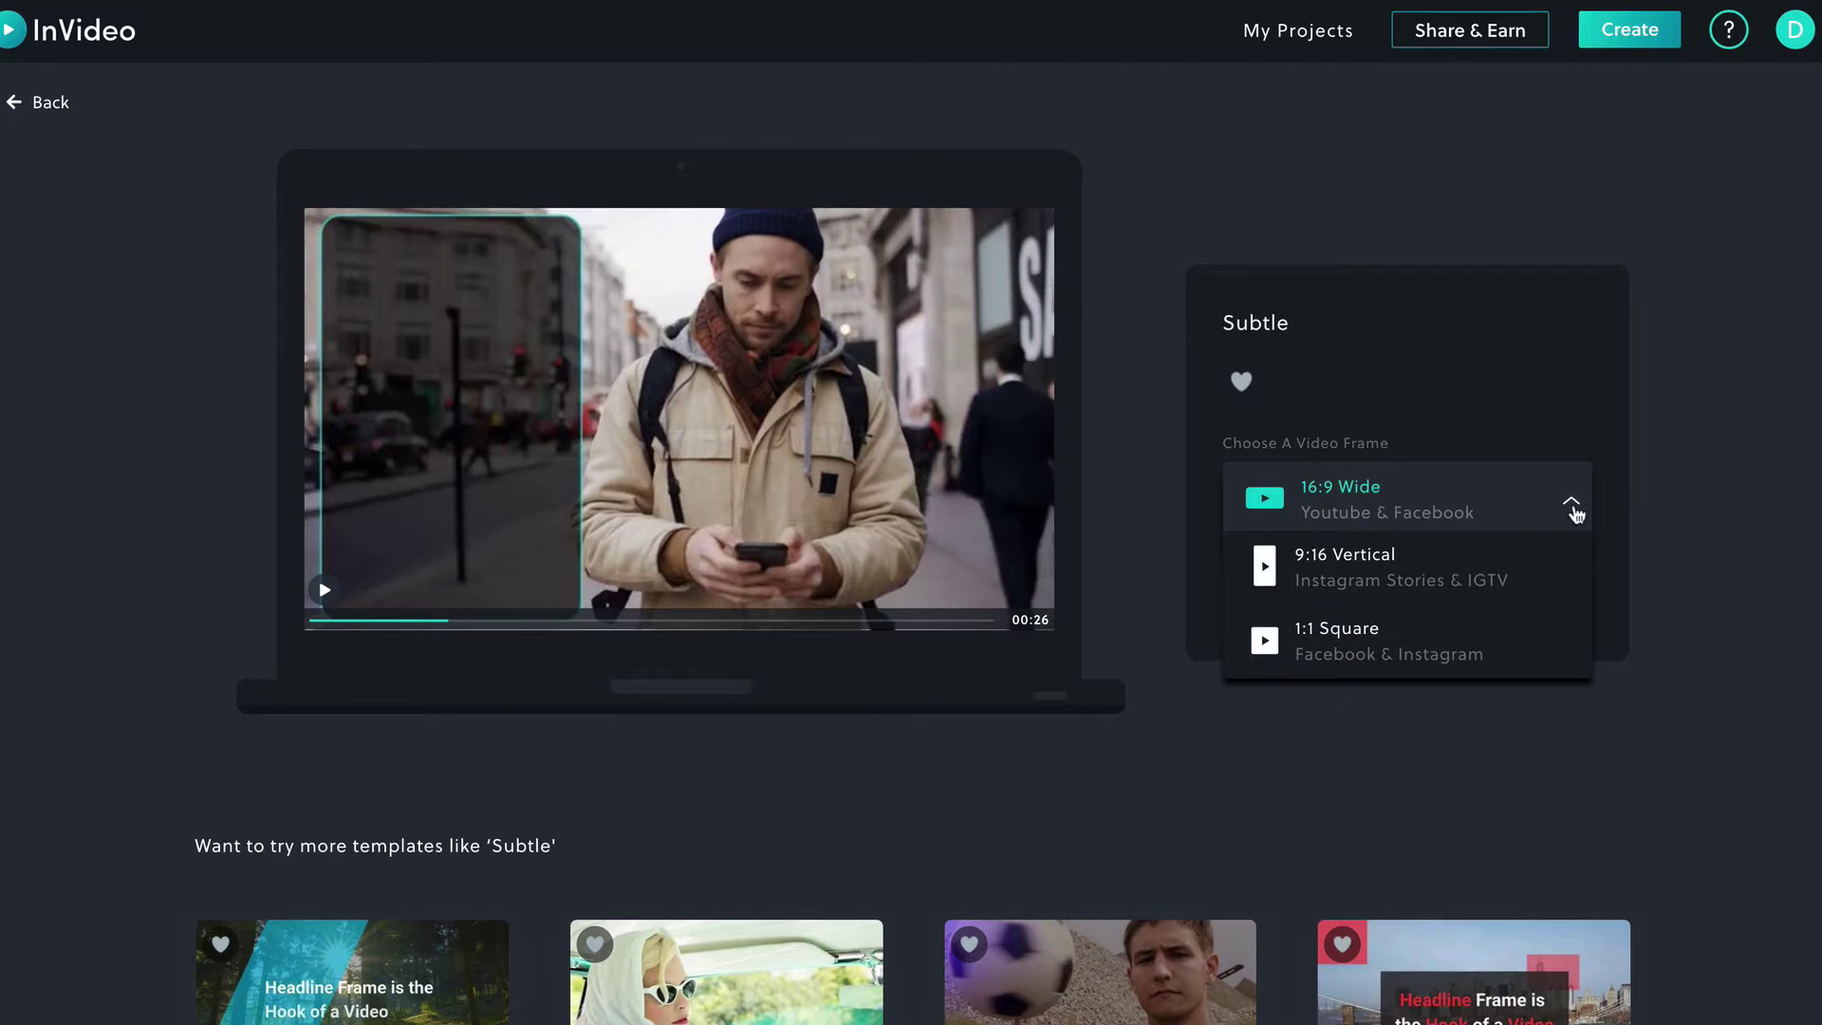
click(1572, 508)
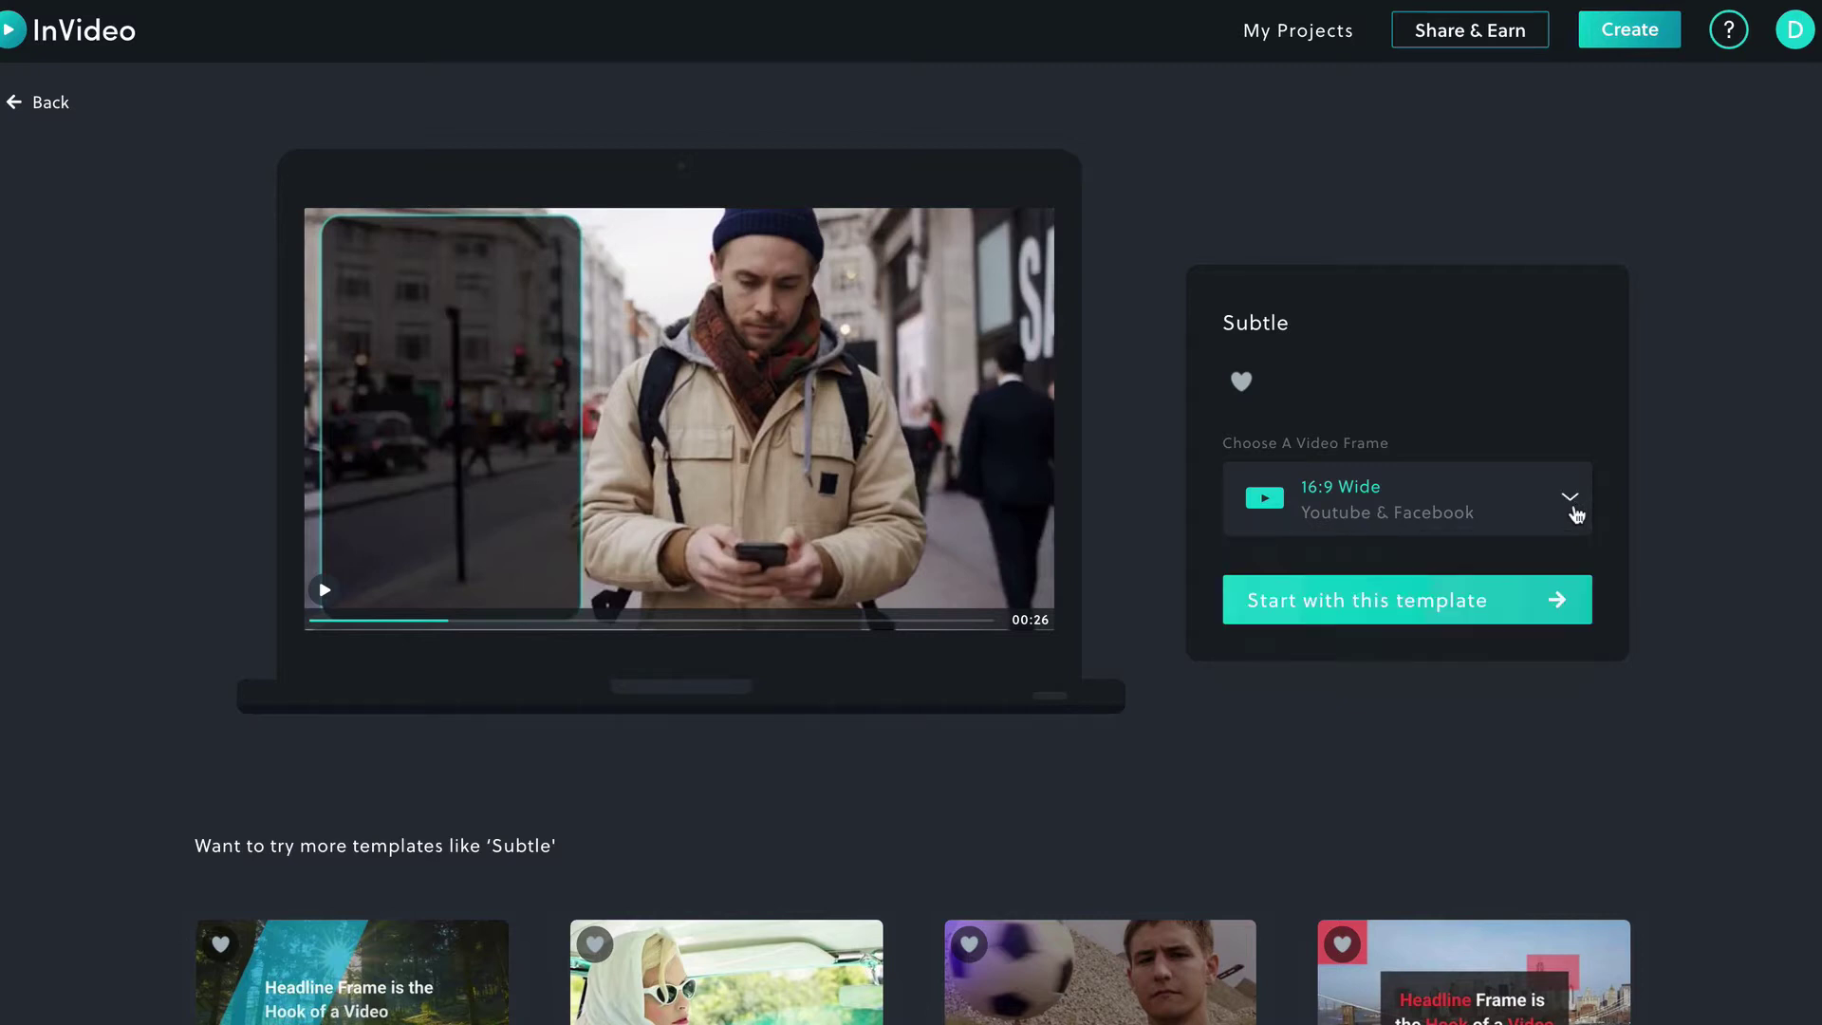
click(1367, 613)
text(All-In-One Online Page Builder)
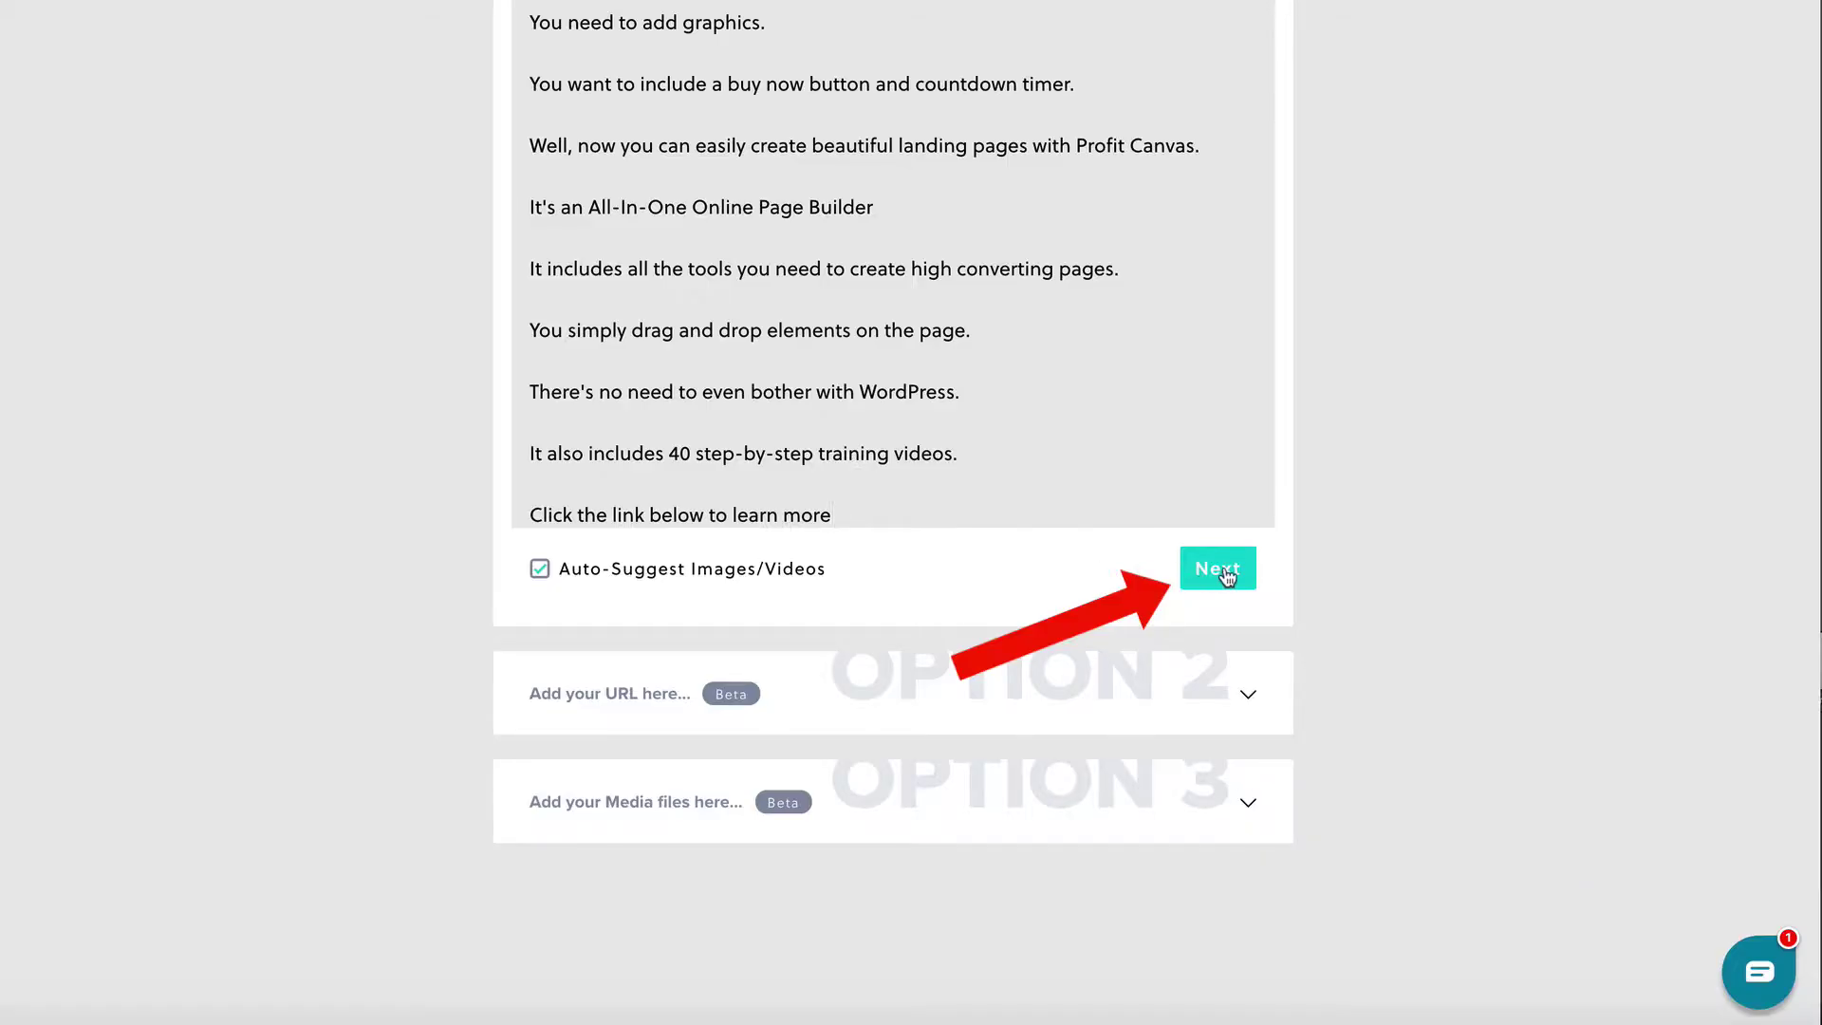
Generate the storyboard, search for 'frustrated' stock media, and drop a clip into scene 2
click(1220, 570)
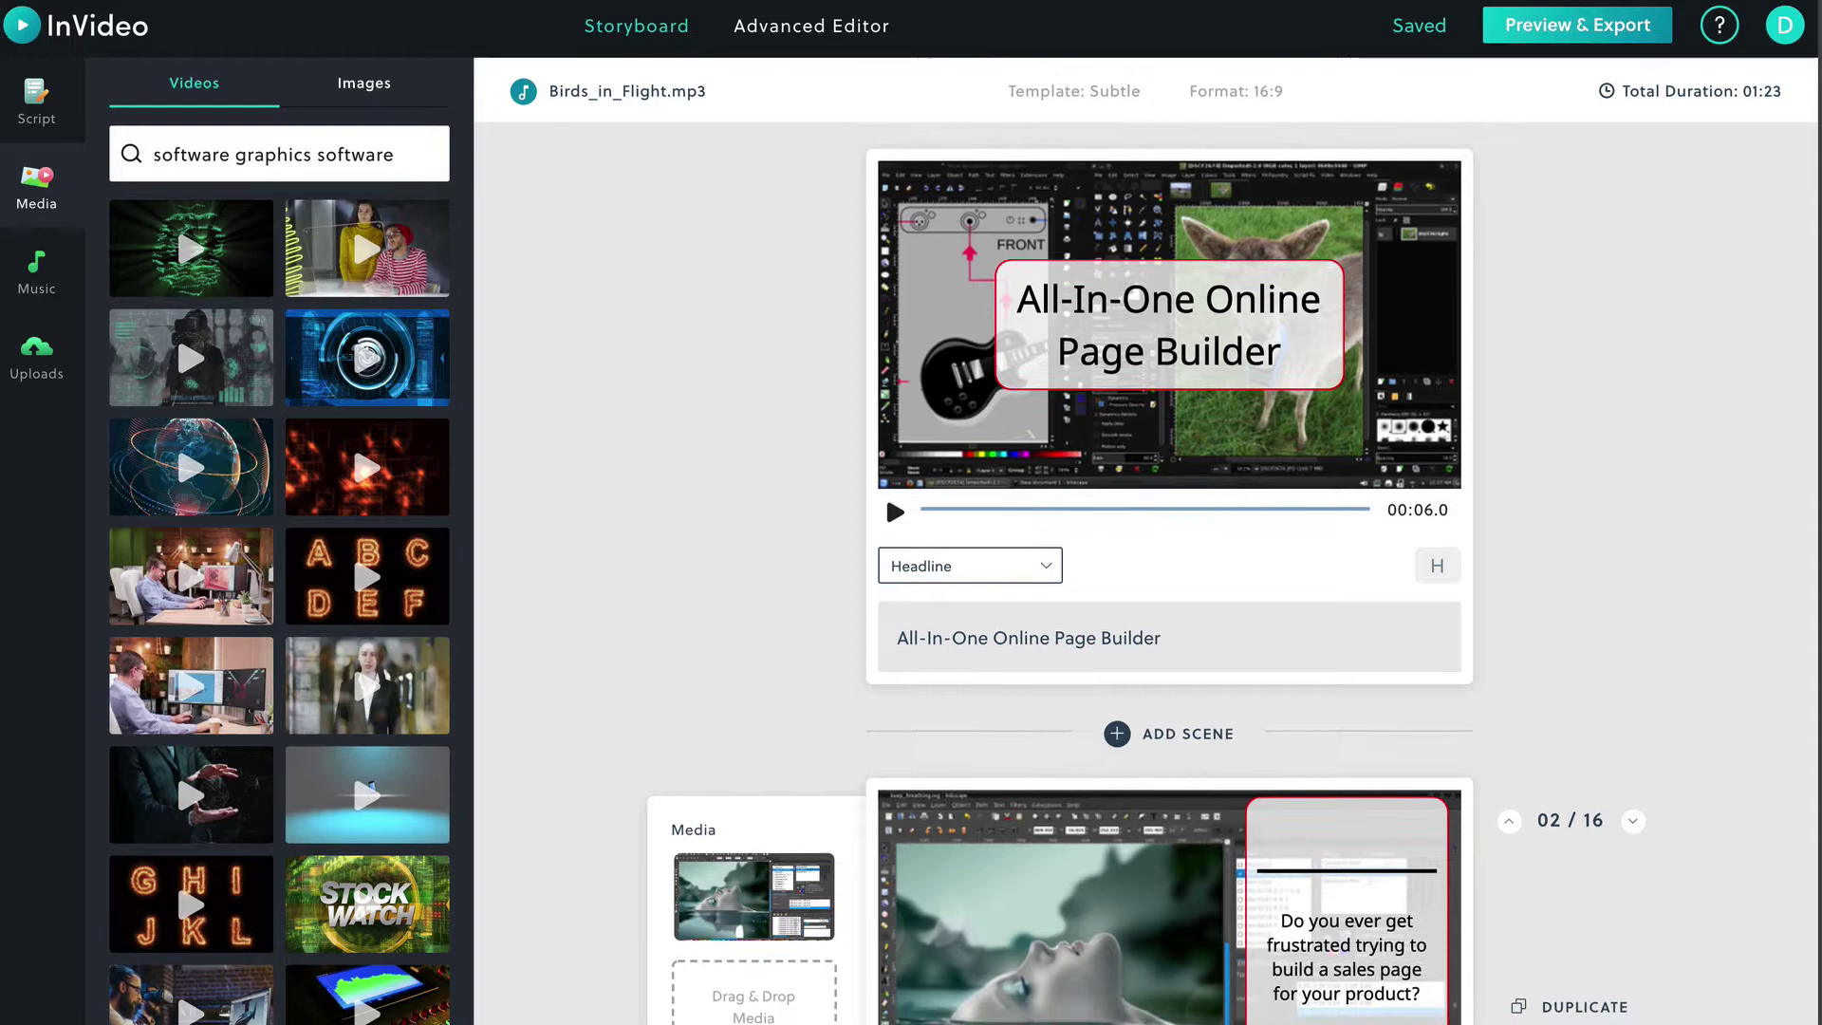
scroll(1167, 569, down, 3)
scroll(1168, 570, down, 15)
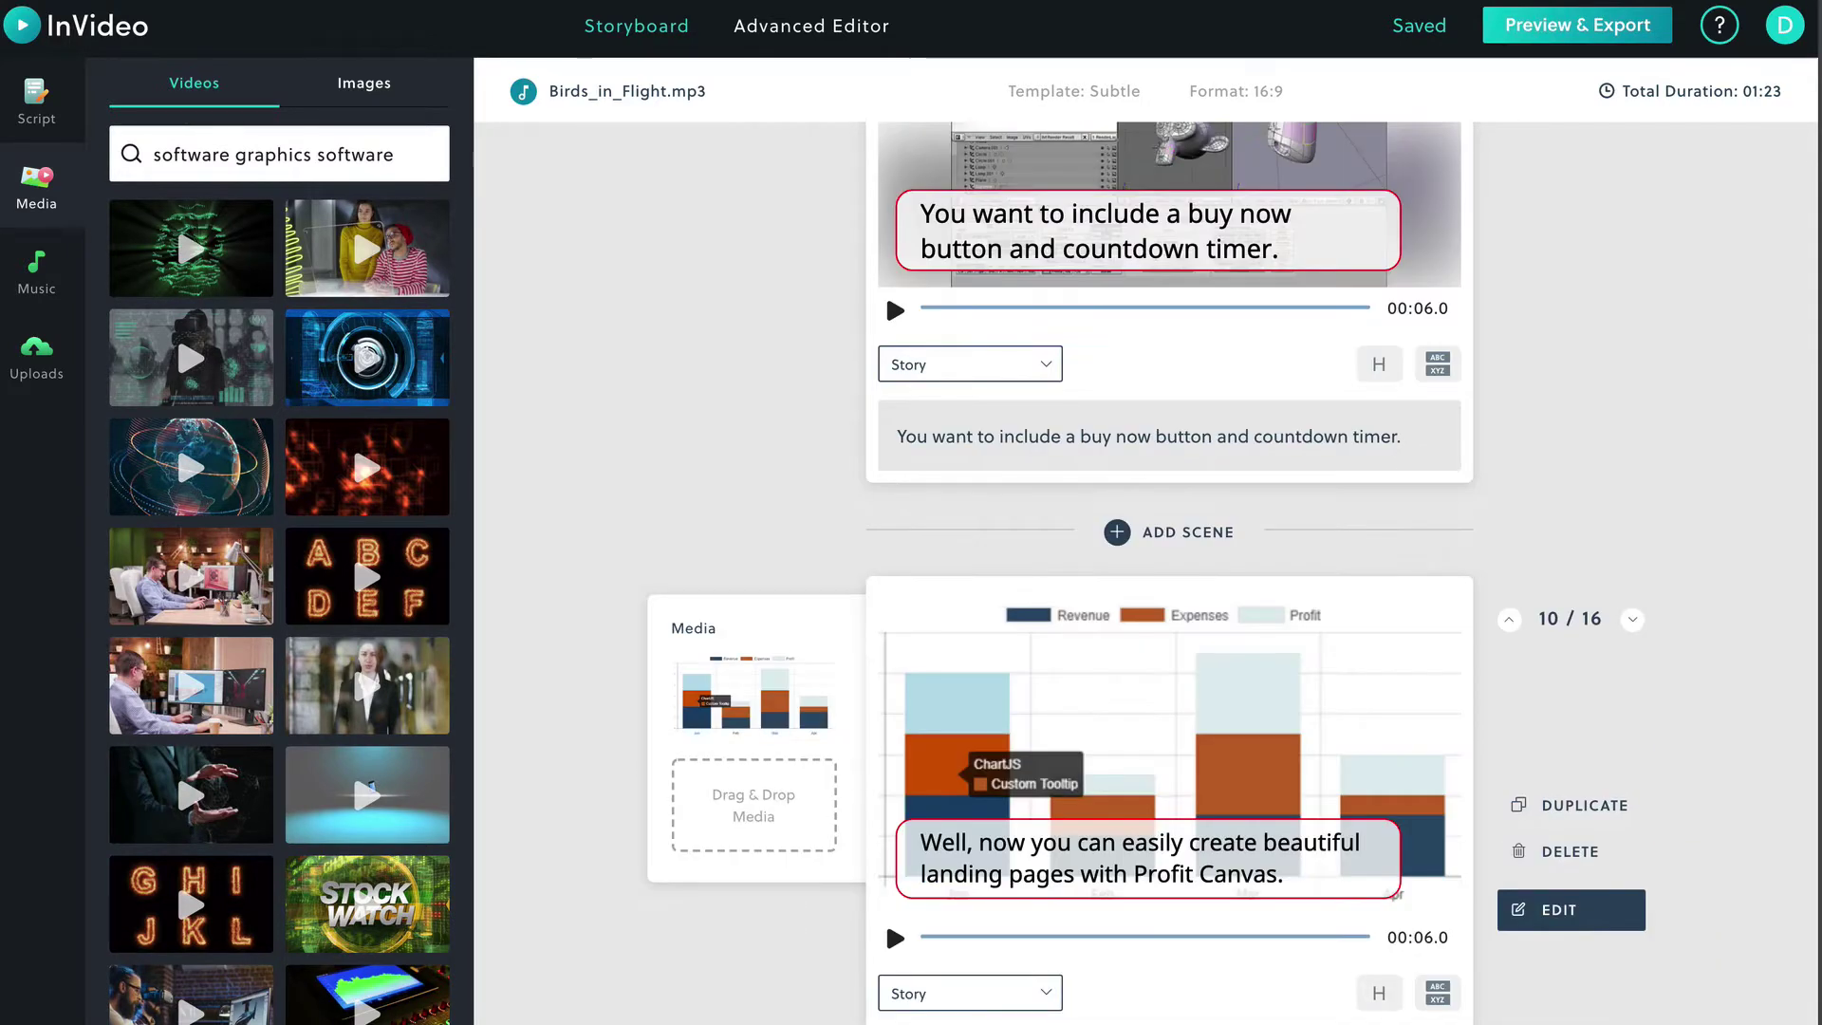
scroll(1168, 569, down, 1)
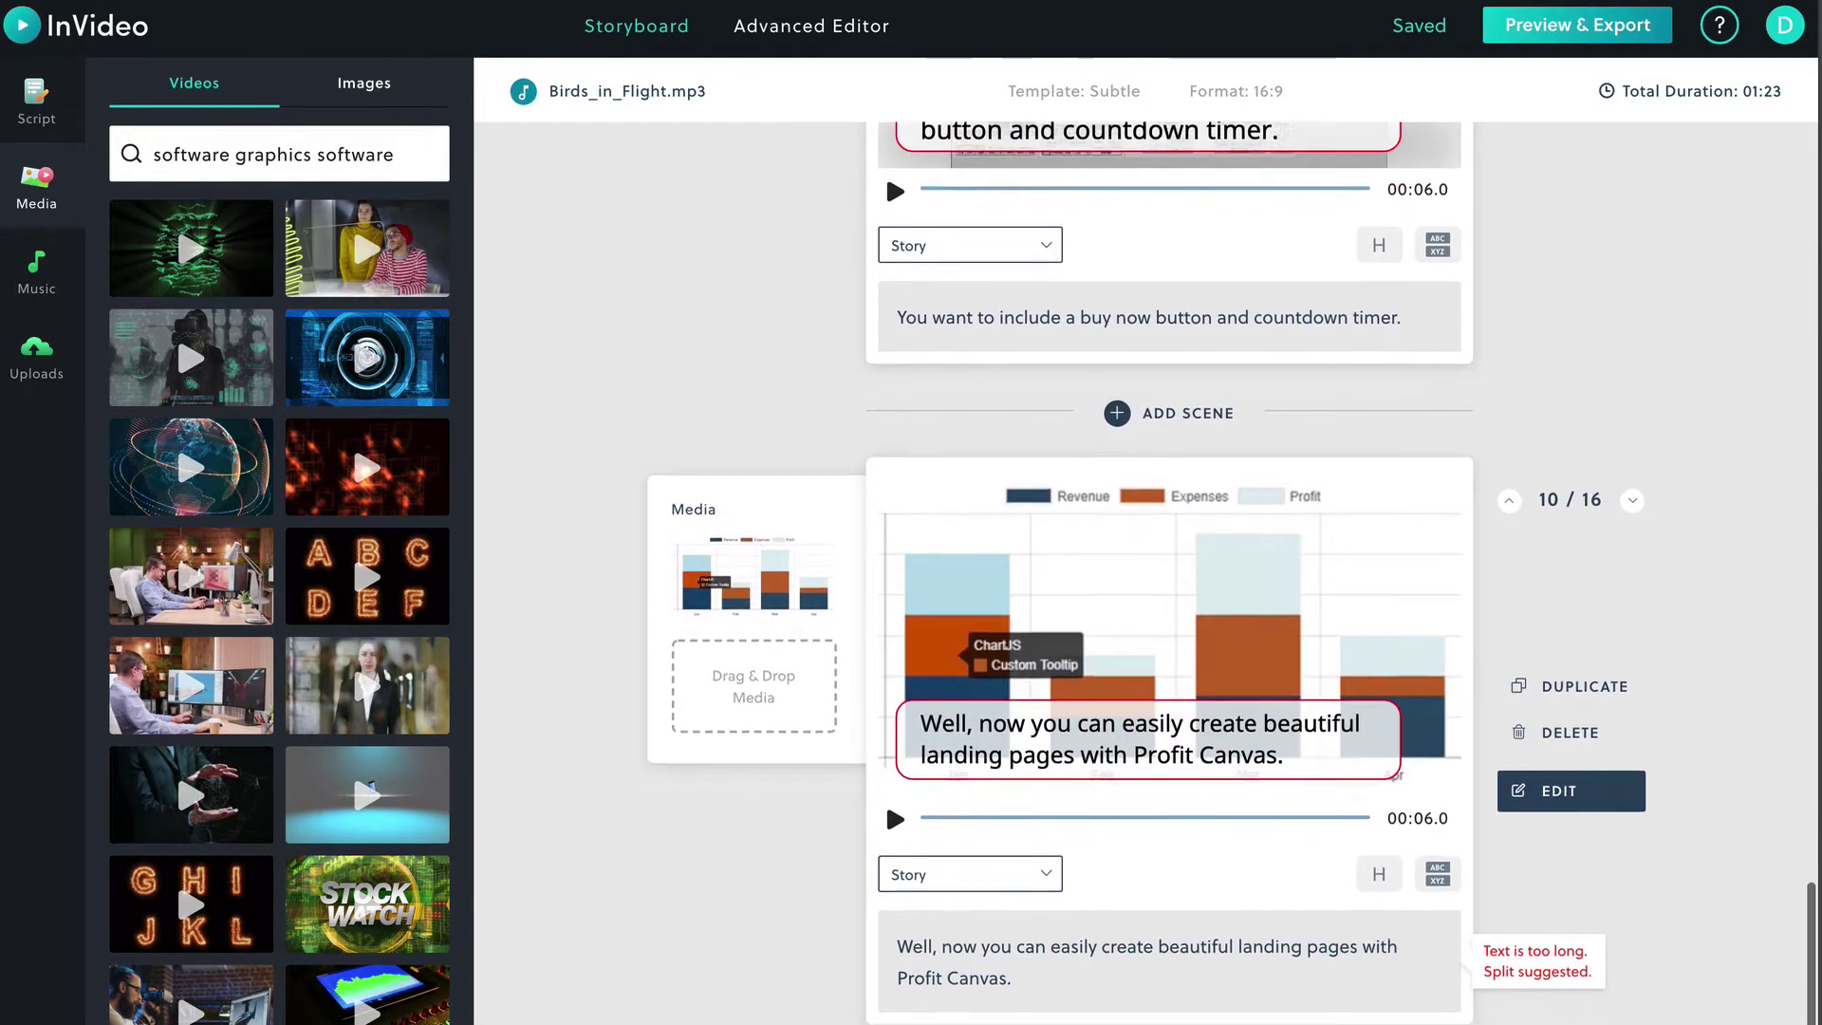
scroll(1168, 570, down, 2)
scroll(1167, 570, down, 2)
scroll(1167, 570, down, 2)
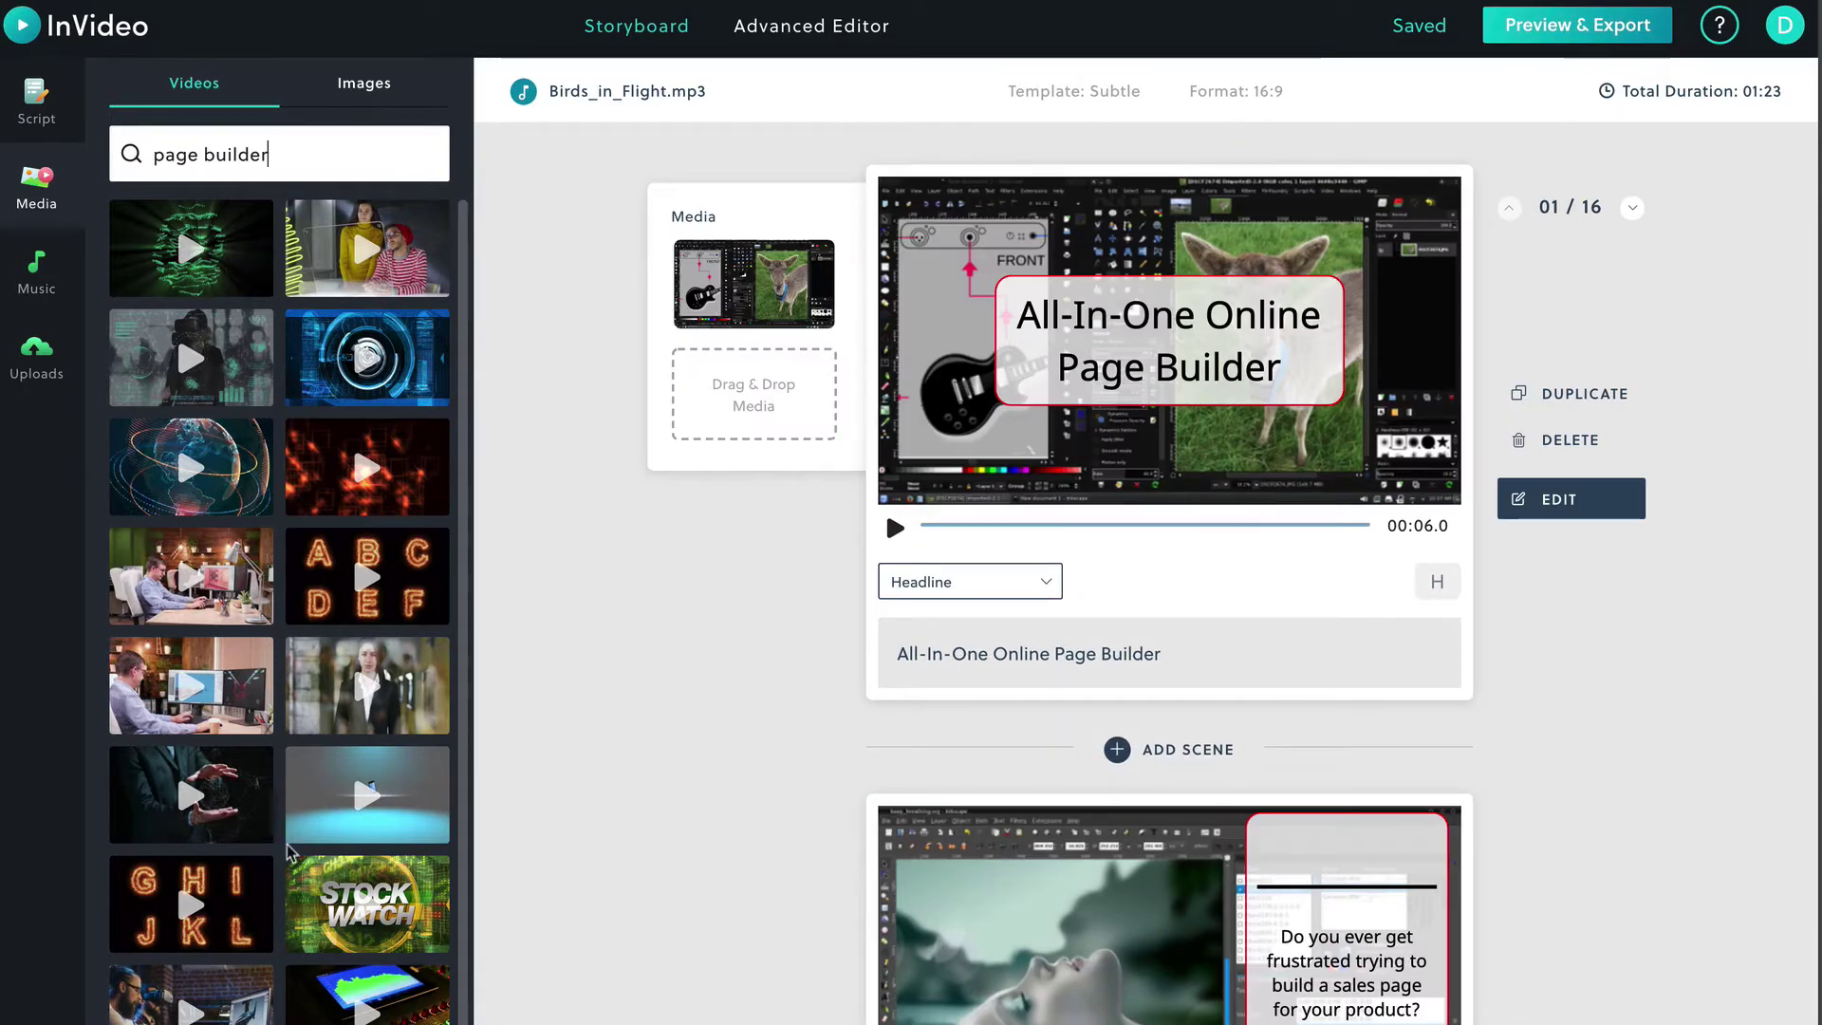
click(366, 89)
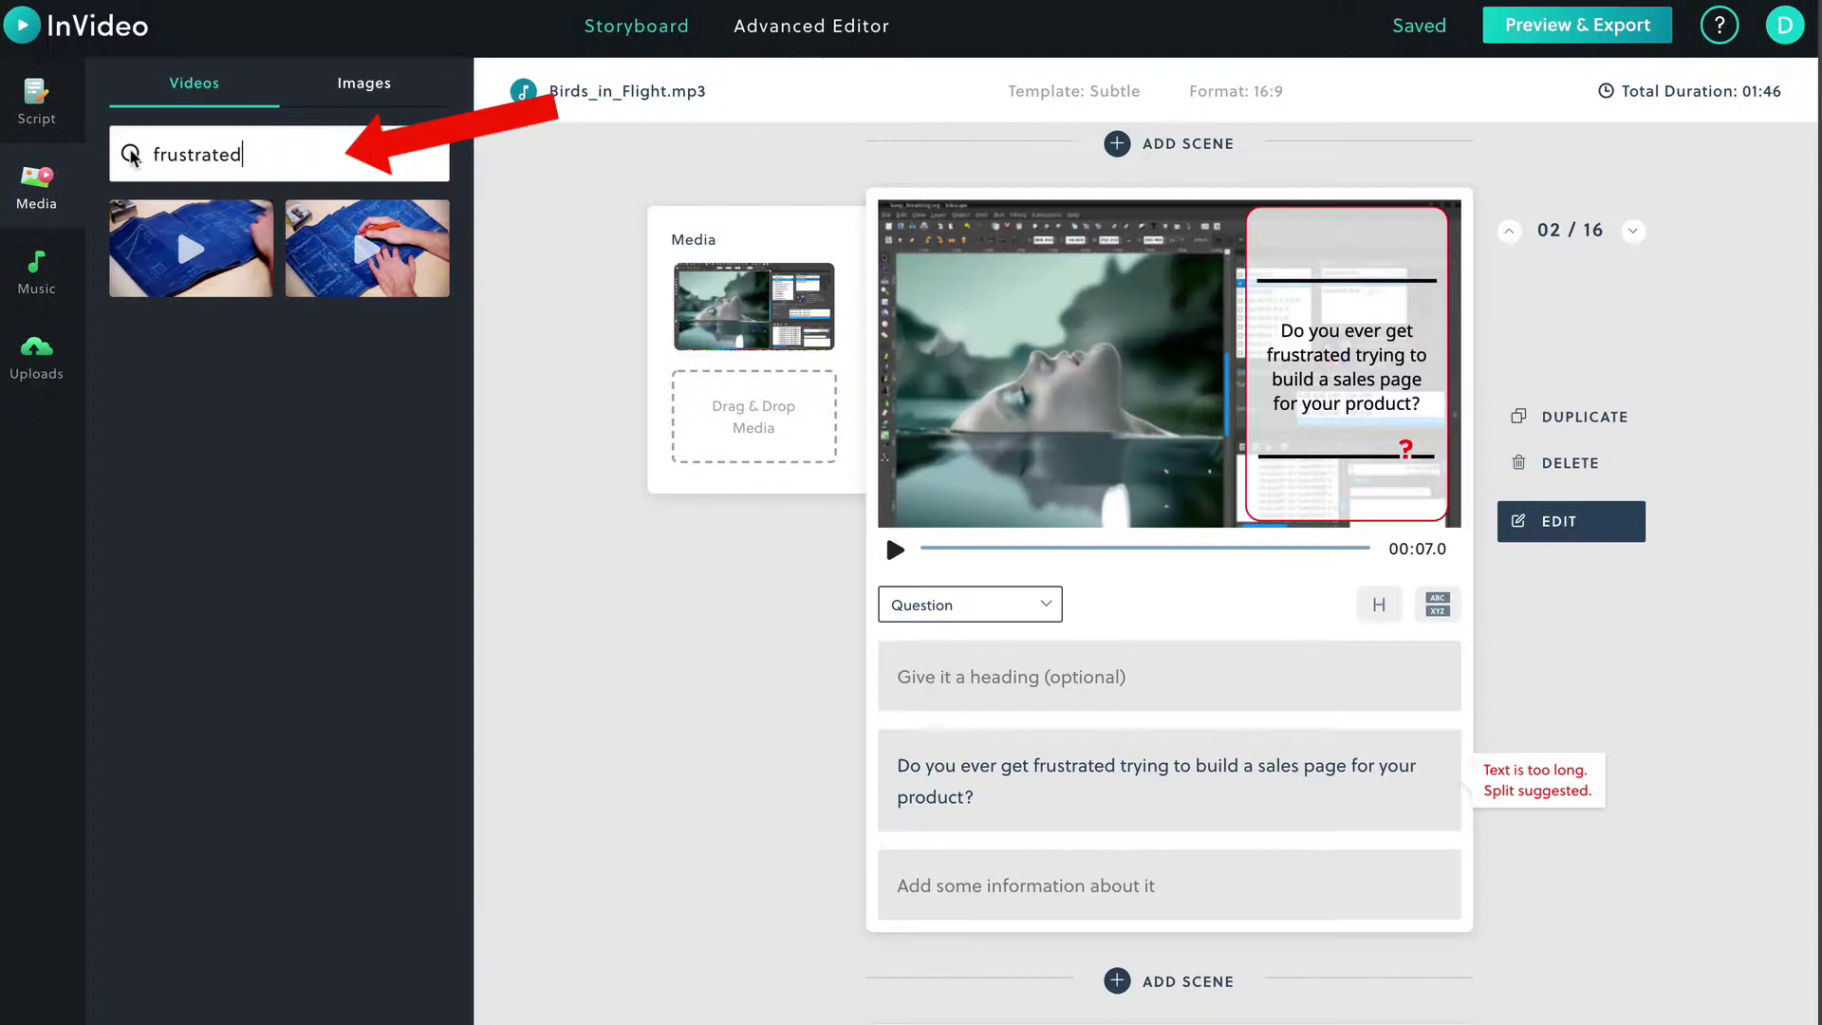
key(Return)
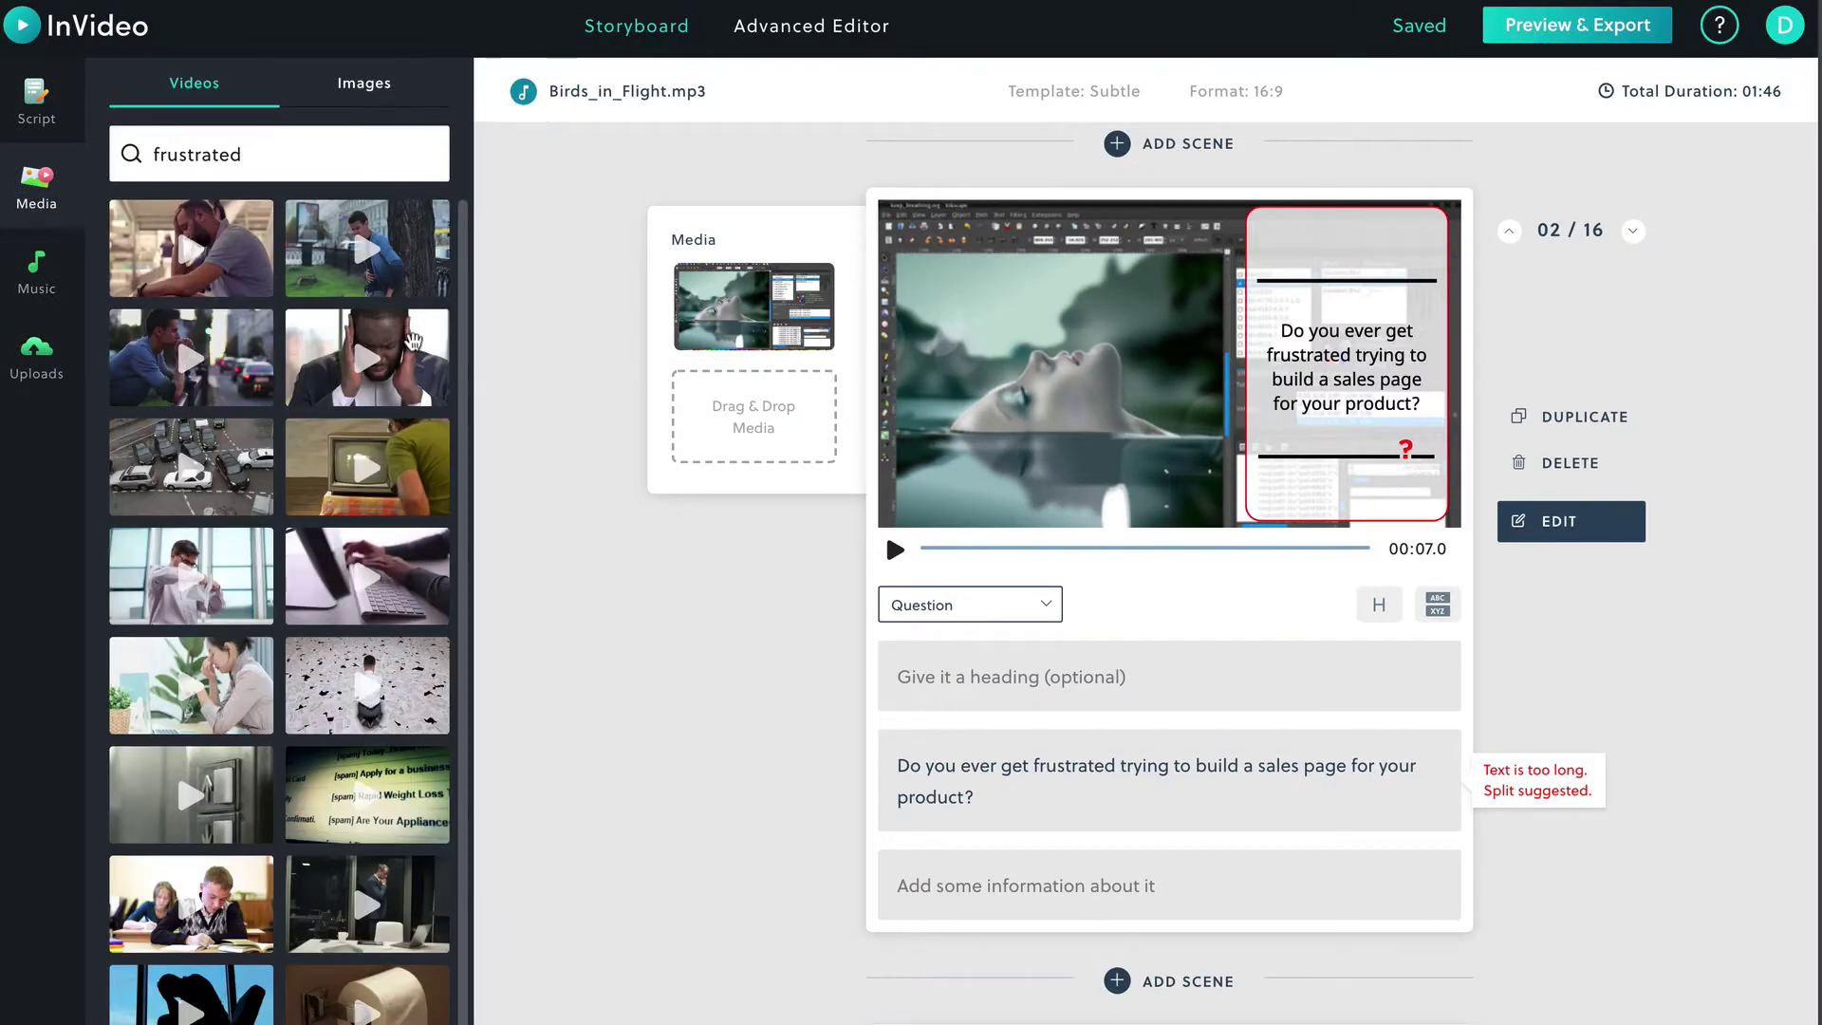
drag(368, 357, 821, 303)
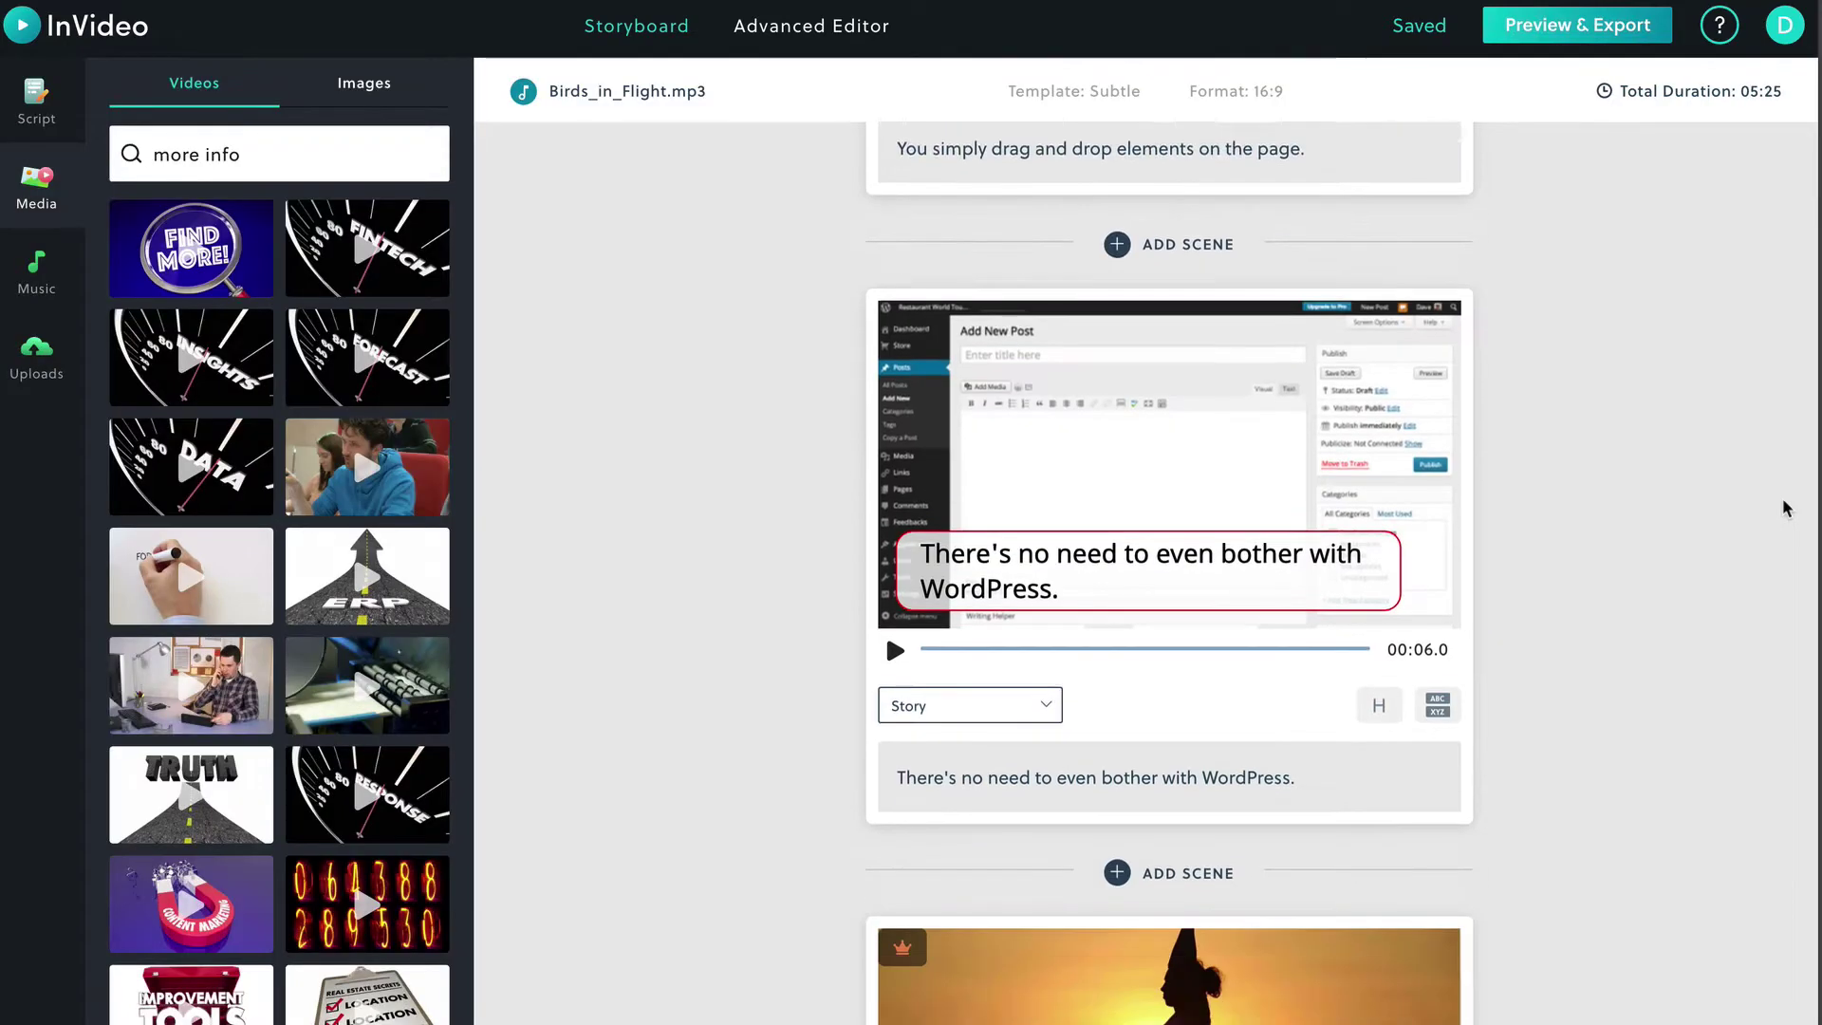
scroll(1783, 508, down, 5)
scroll(1784, 509, down, 5)
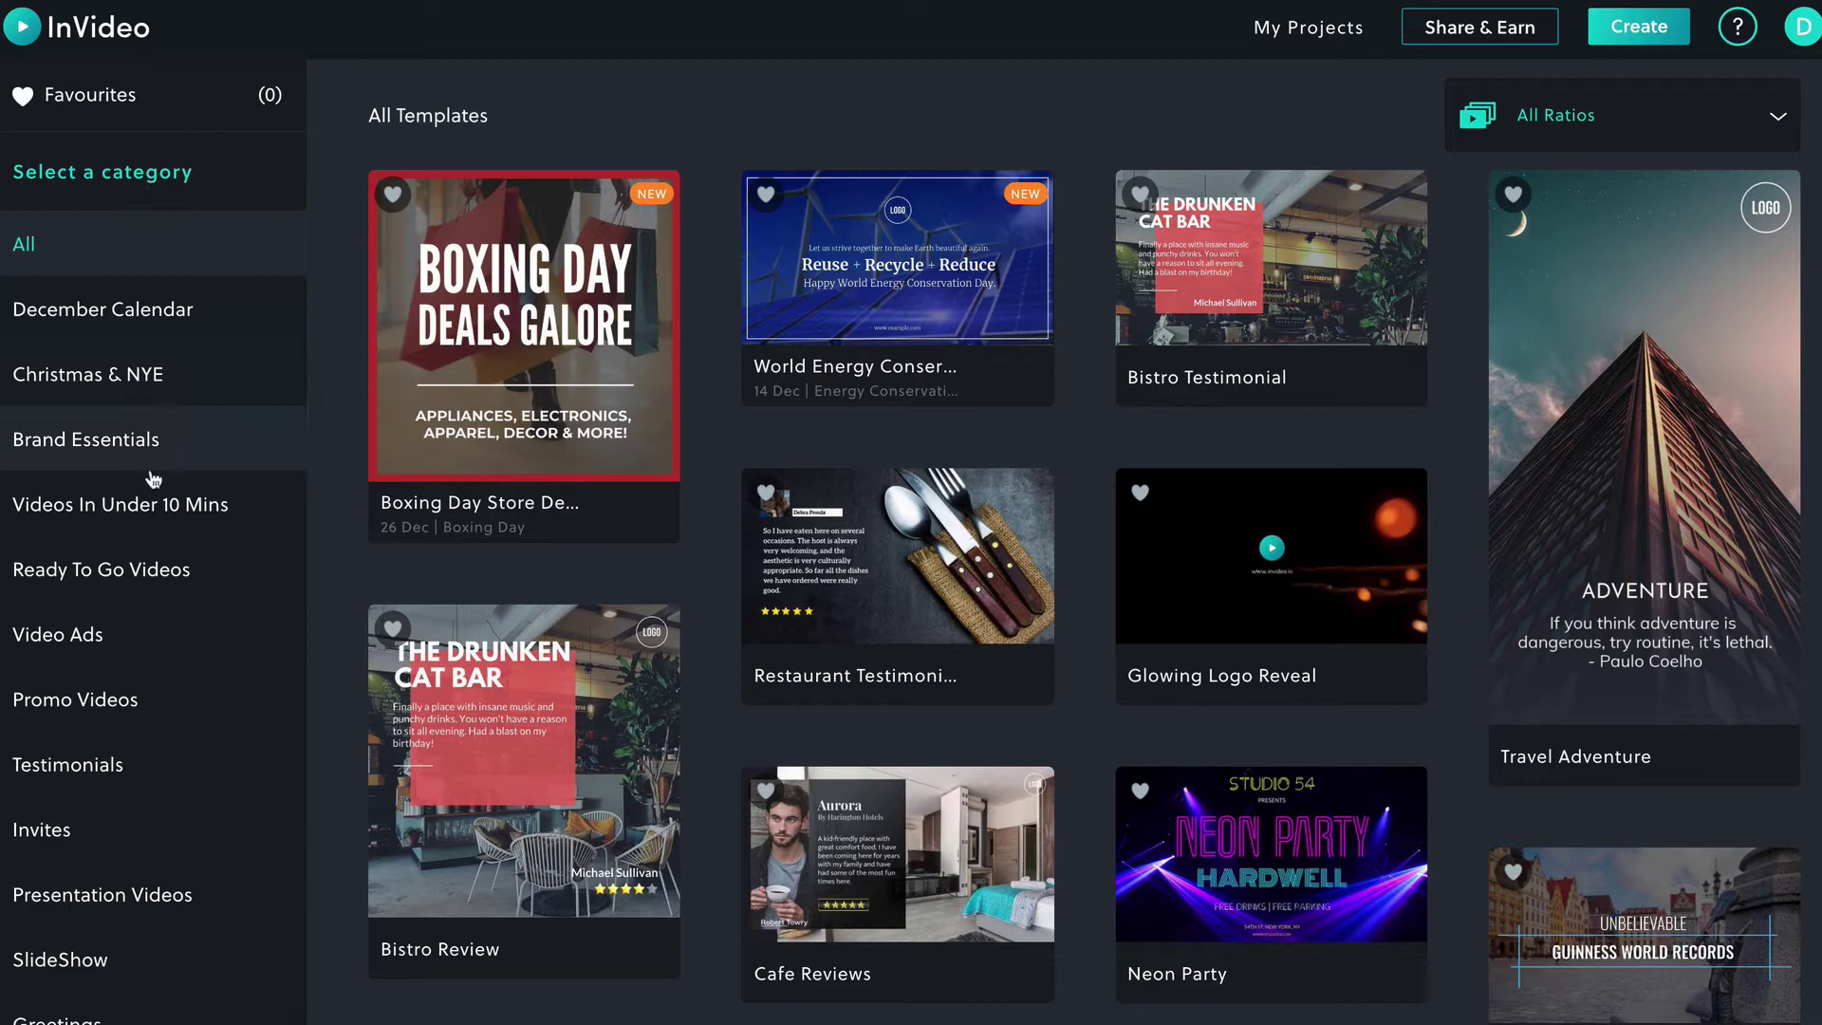
Browse template categories from Videos In Under 10 Mins through SlideShow, Listicles and Coupons
click(141, 511)
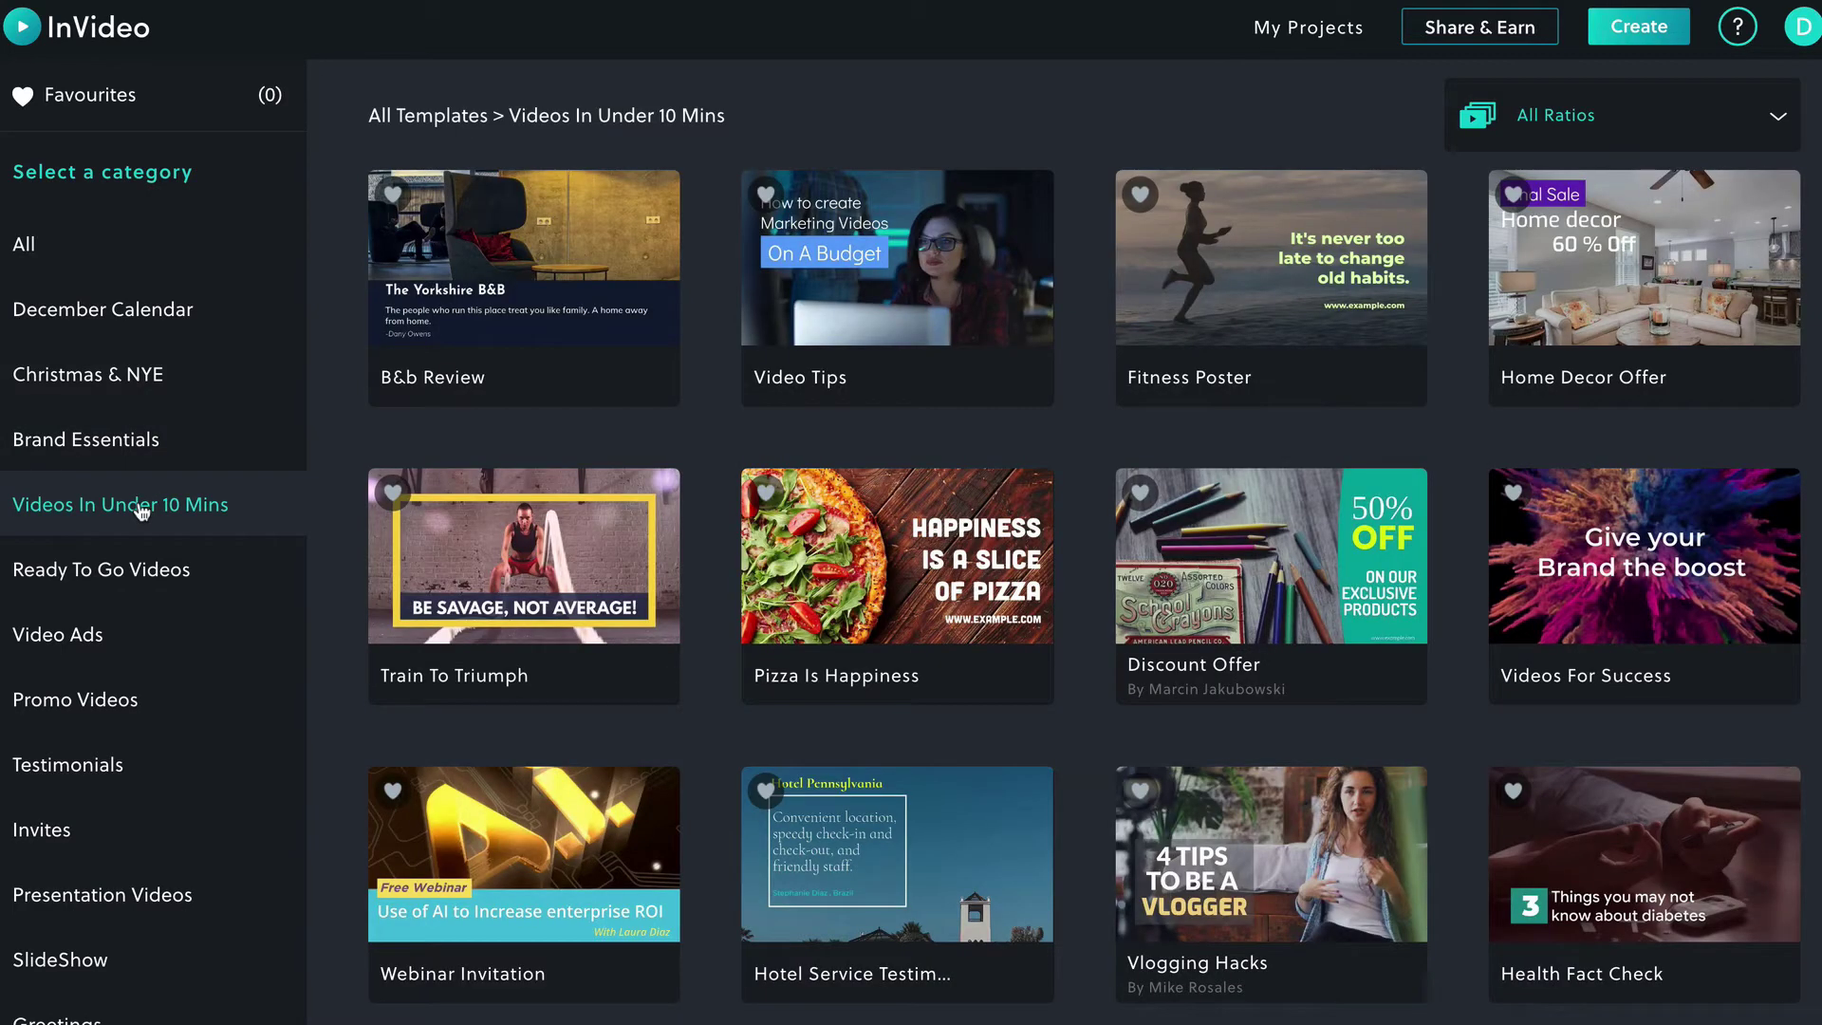
click(123, 584)
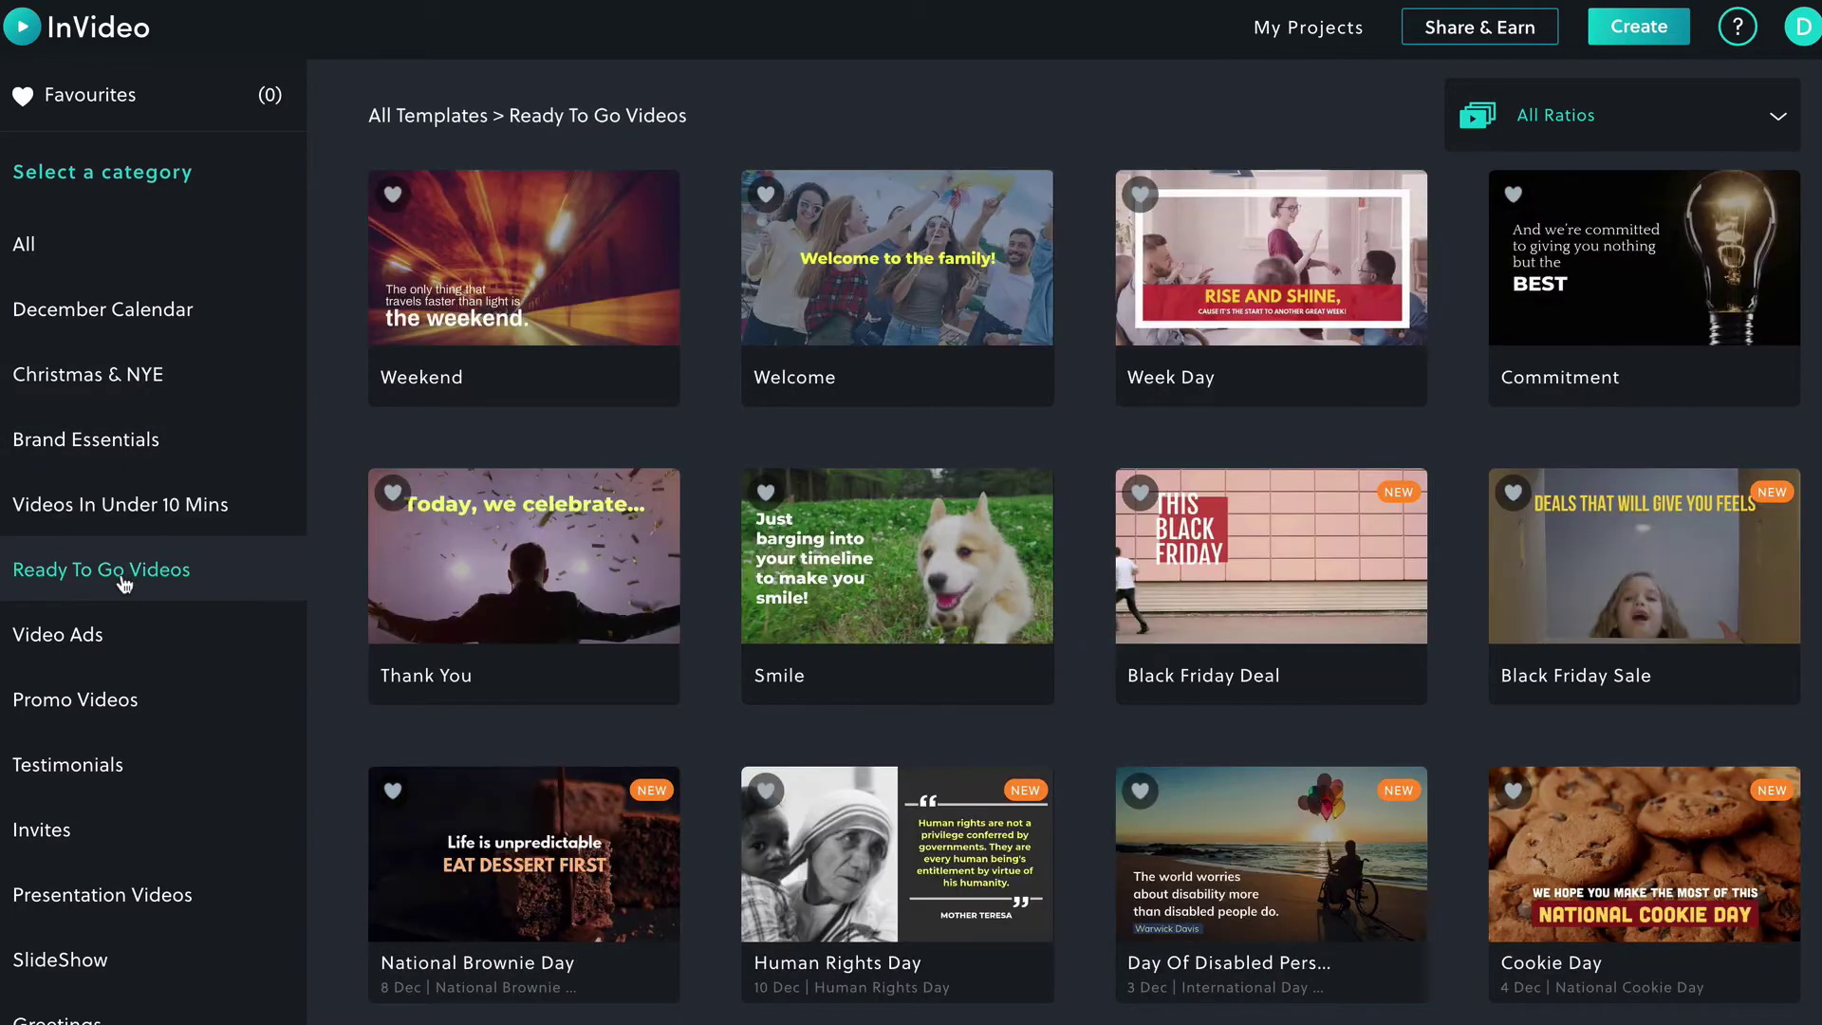
click(52, 648)
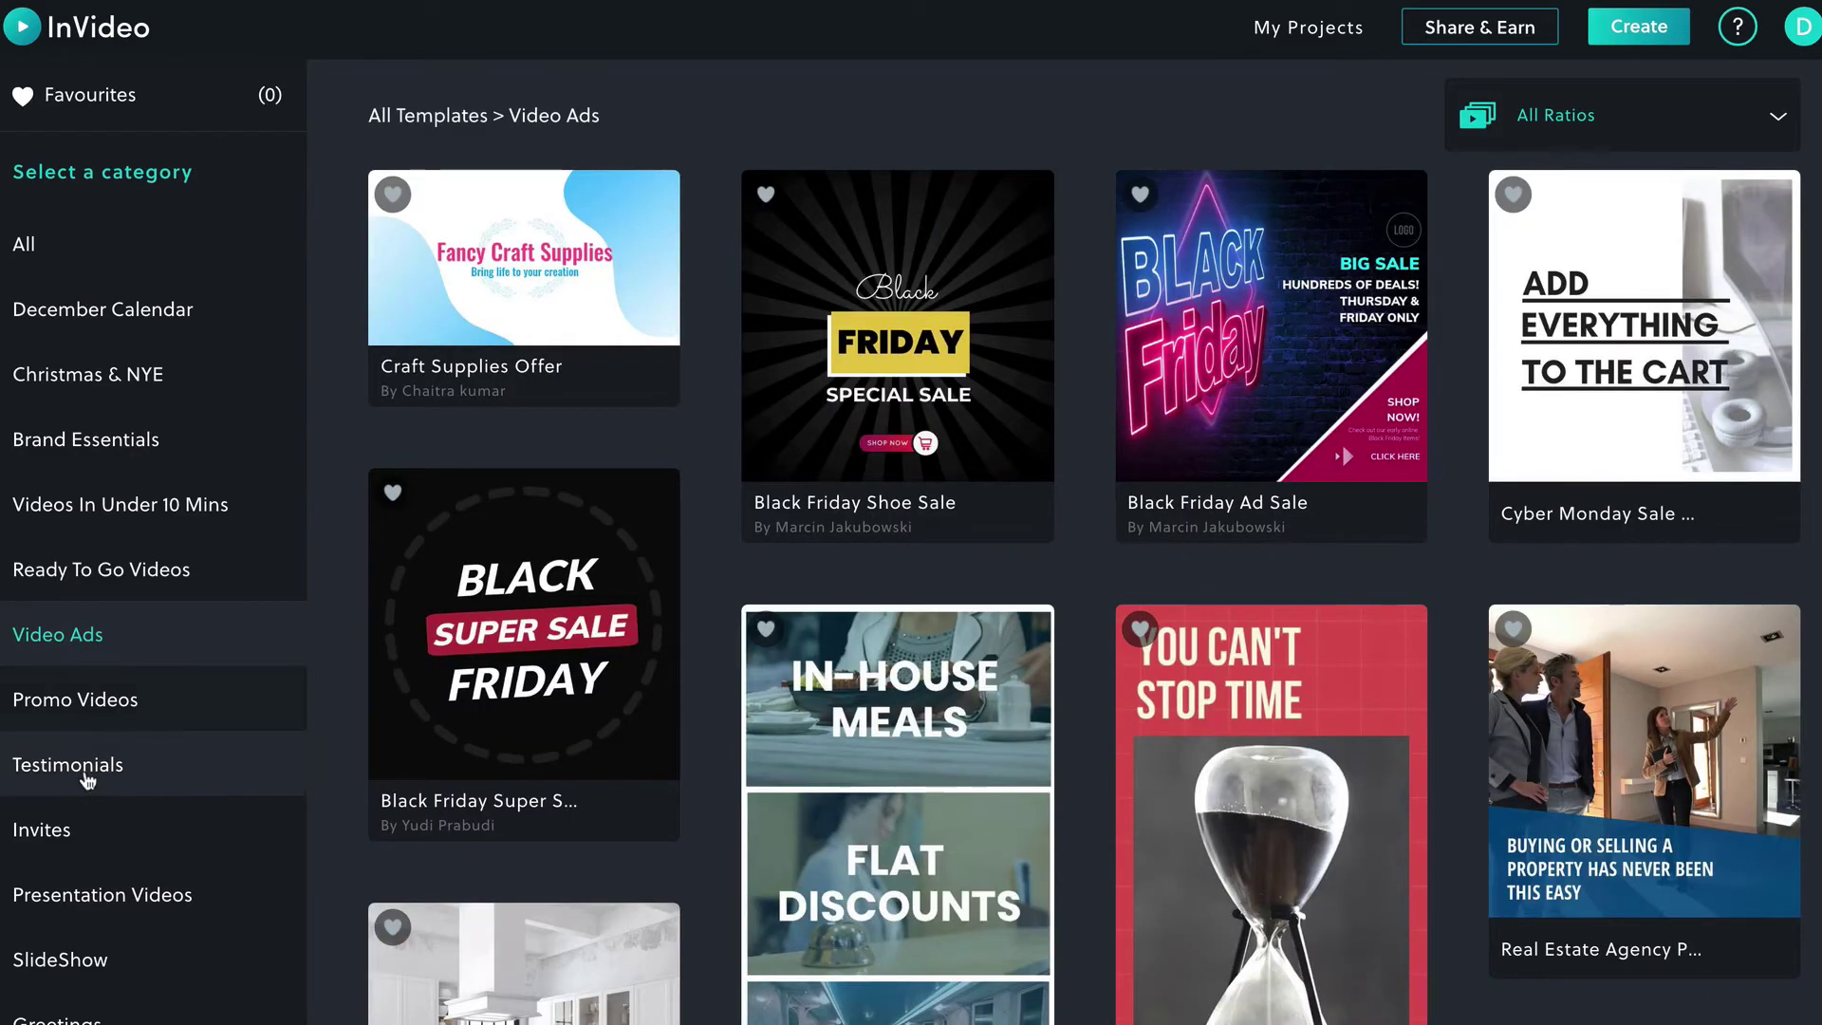
click(86, 777)
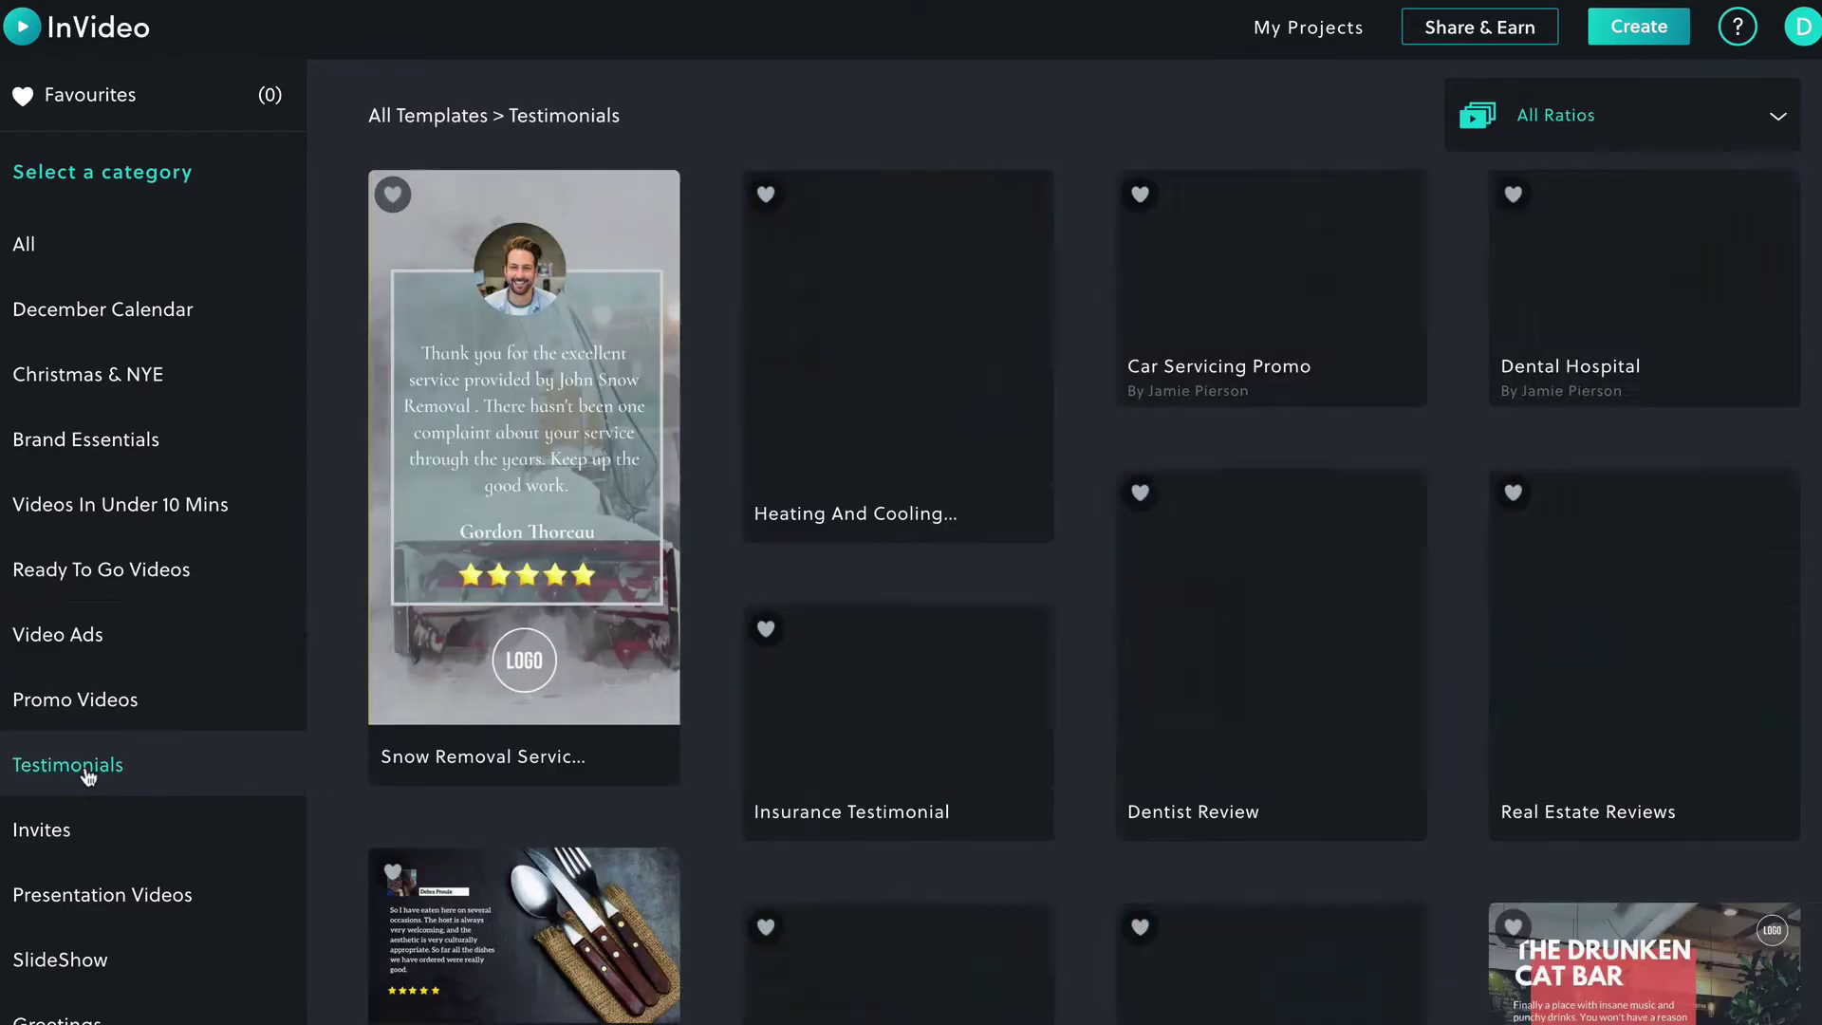
click(108, 906)
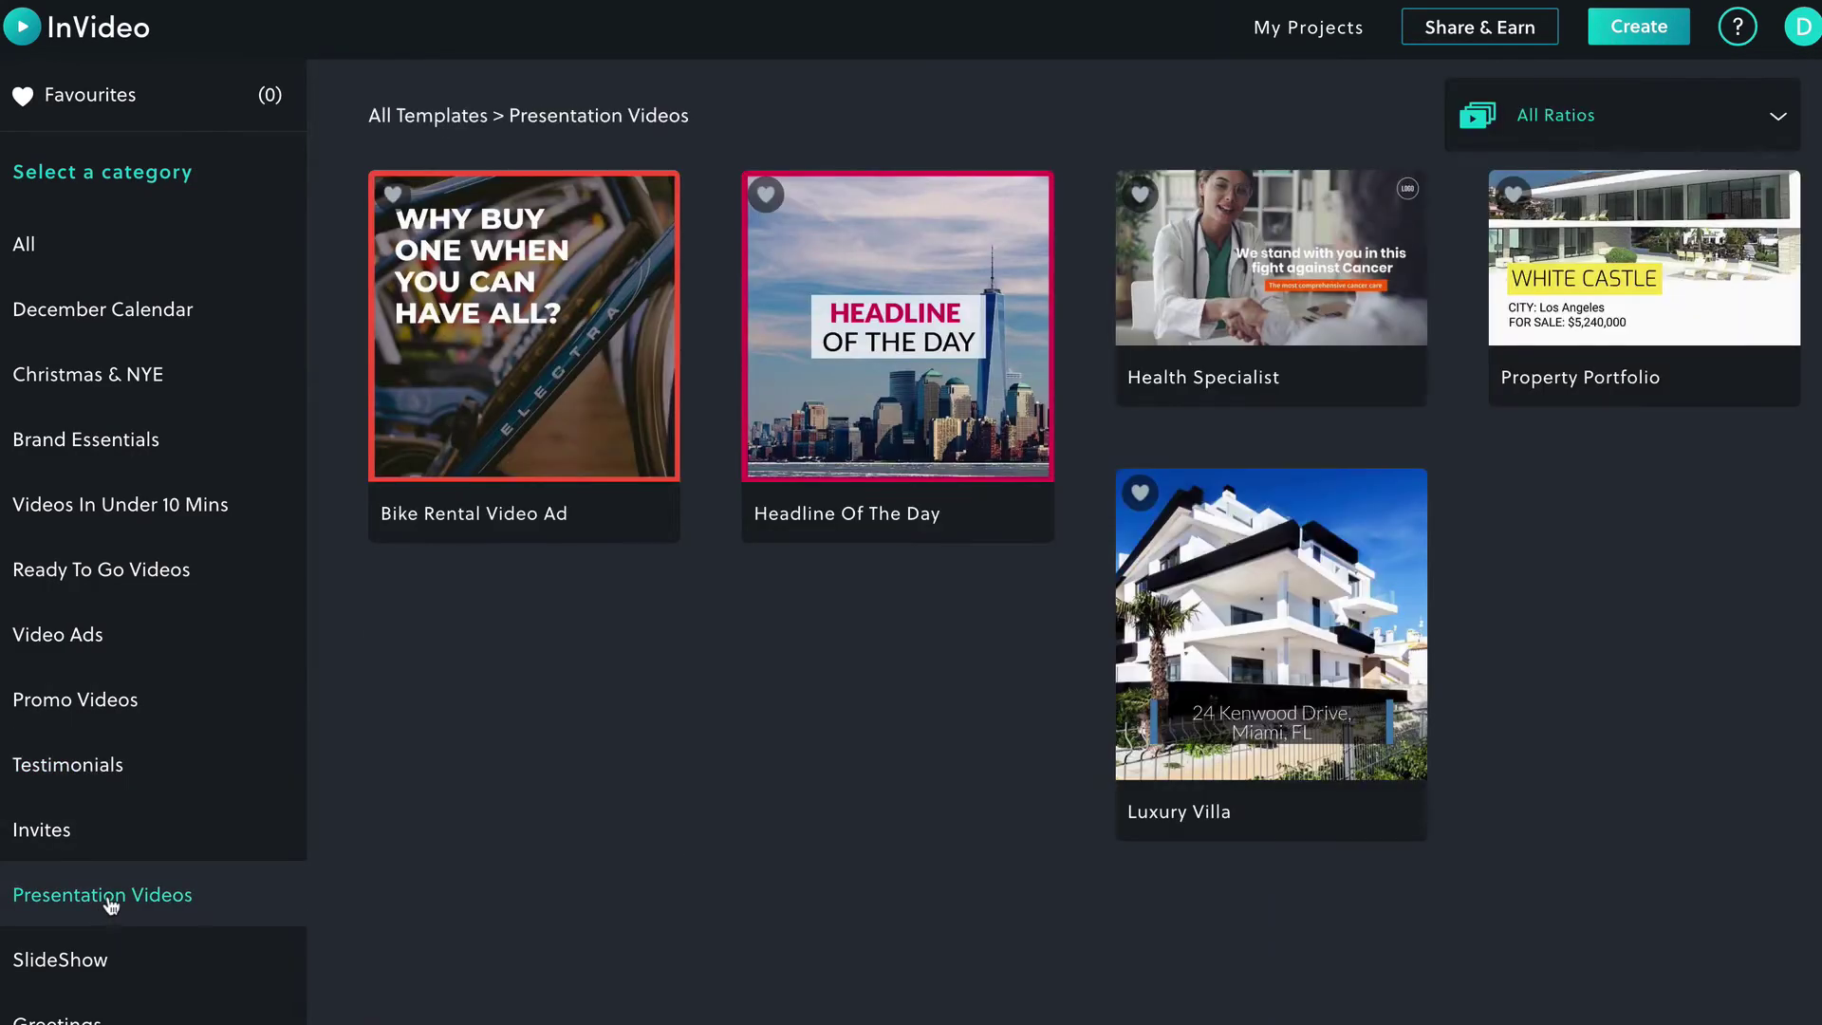
click(72, 967)
scroll(57, 996, down, 2)
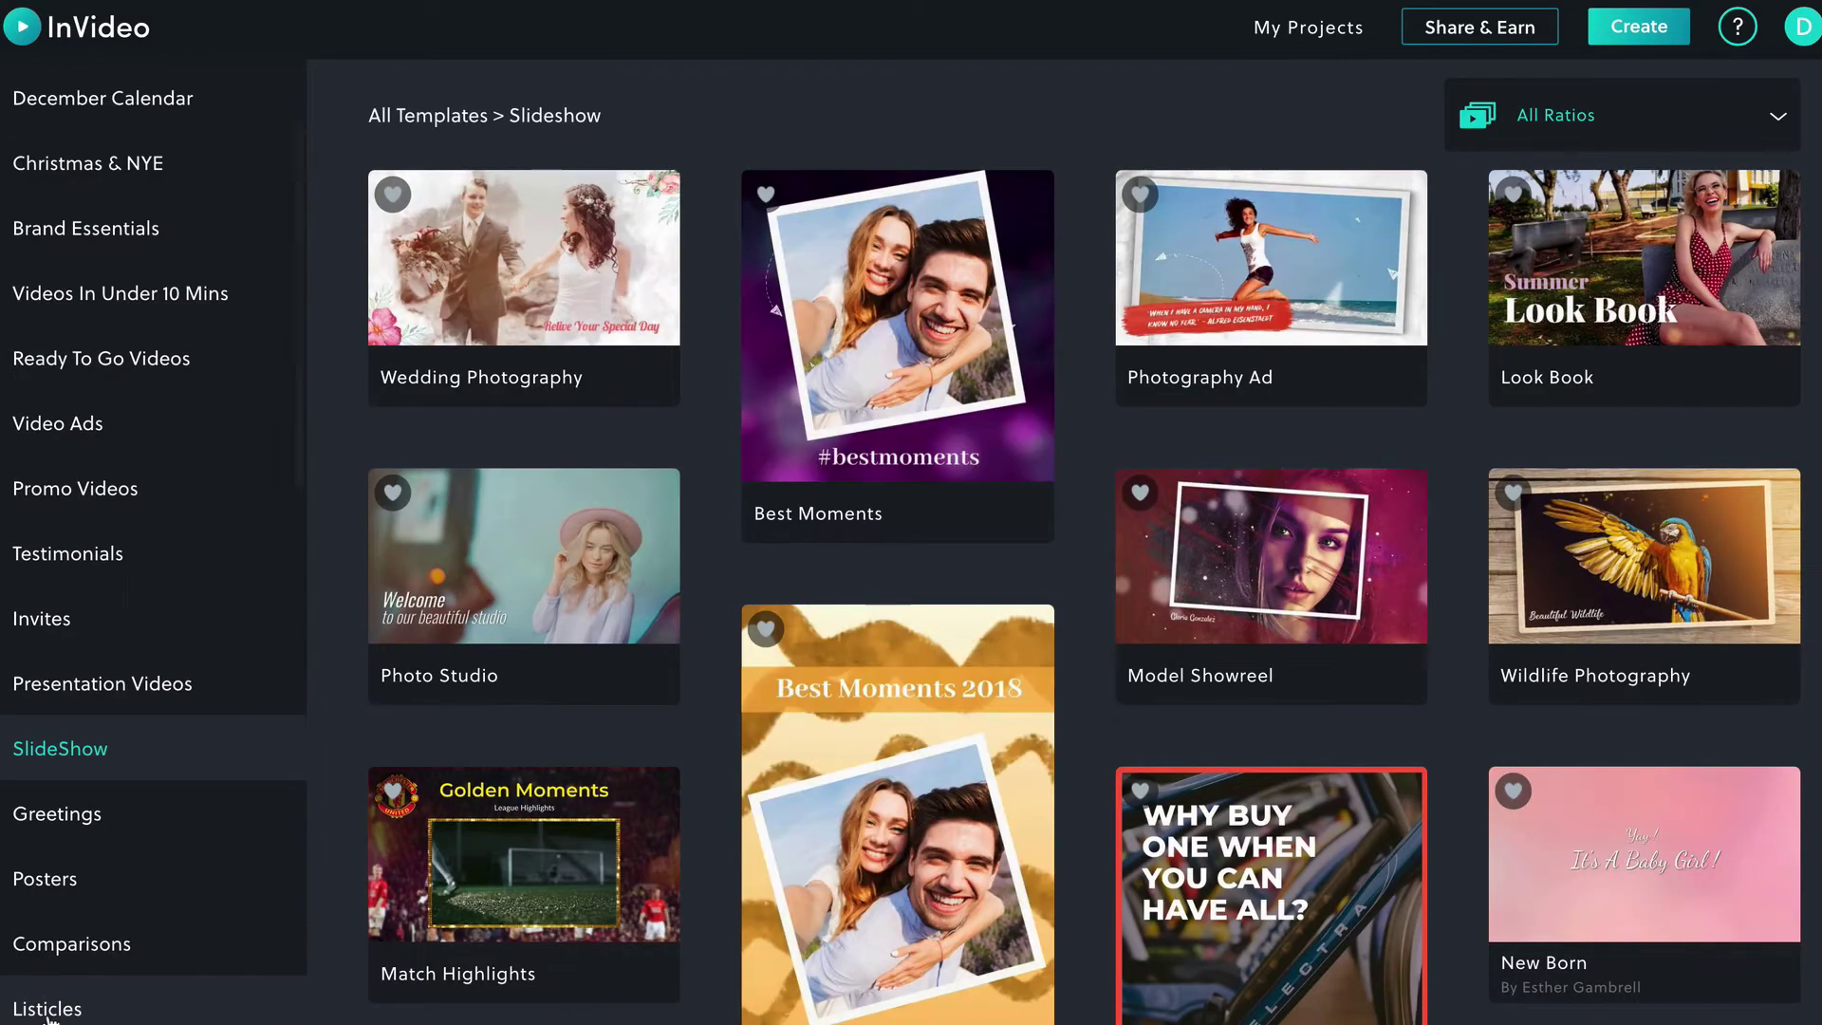
click(47, 1008)
scroll(53, 1011, down, 3)
click(53, 1009)
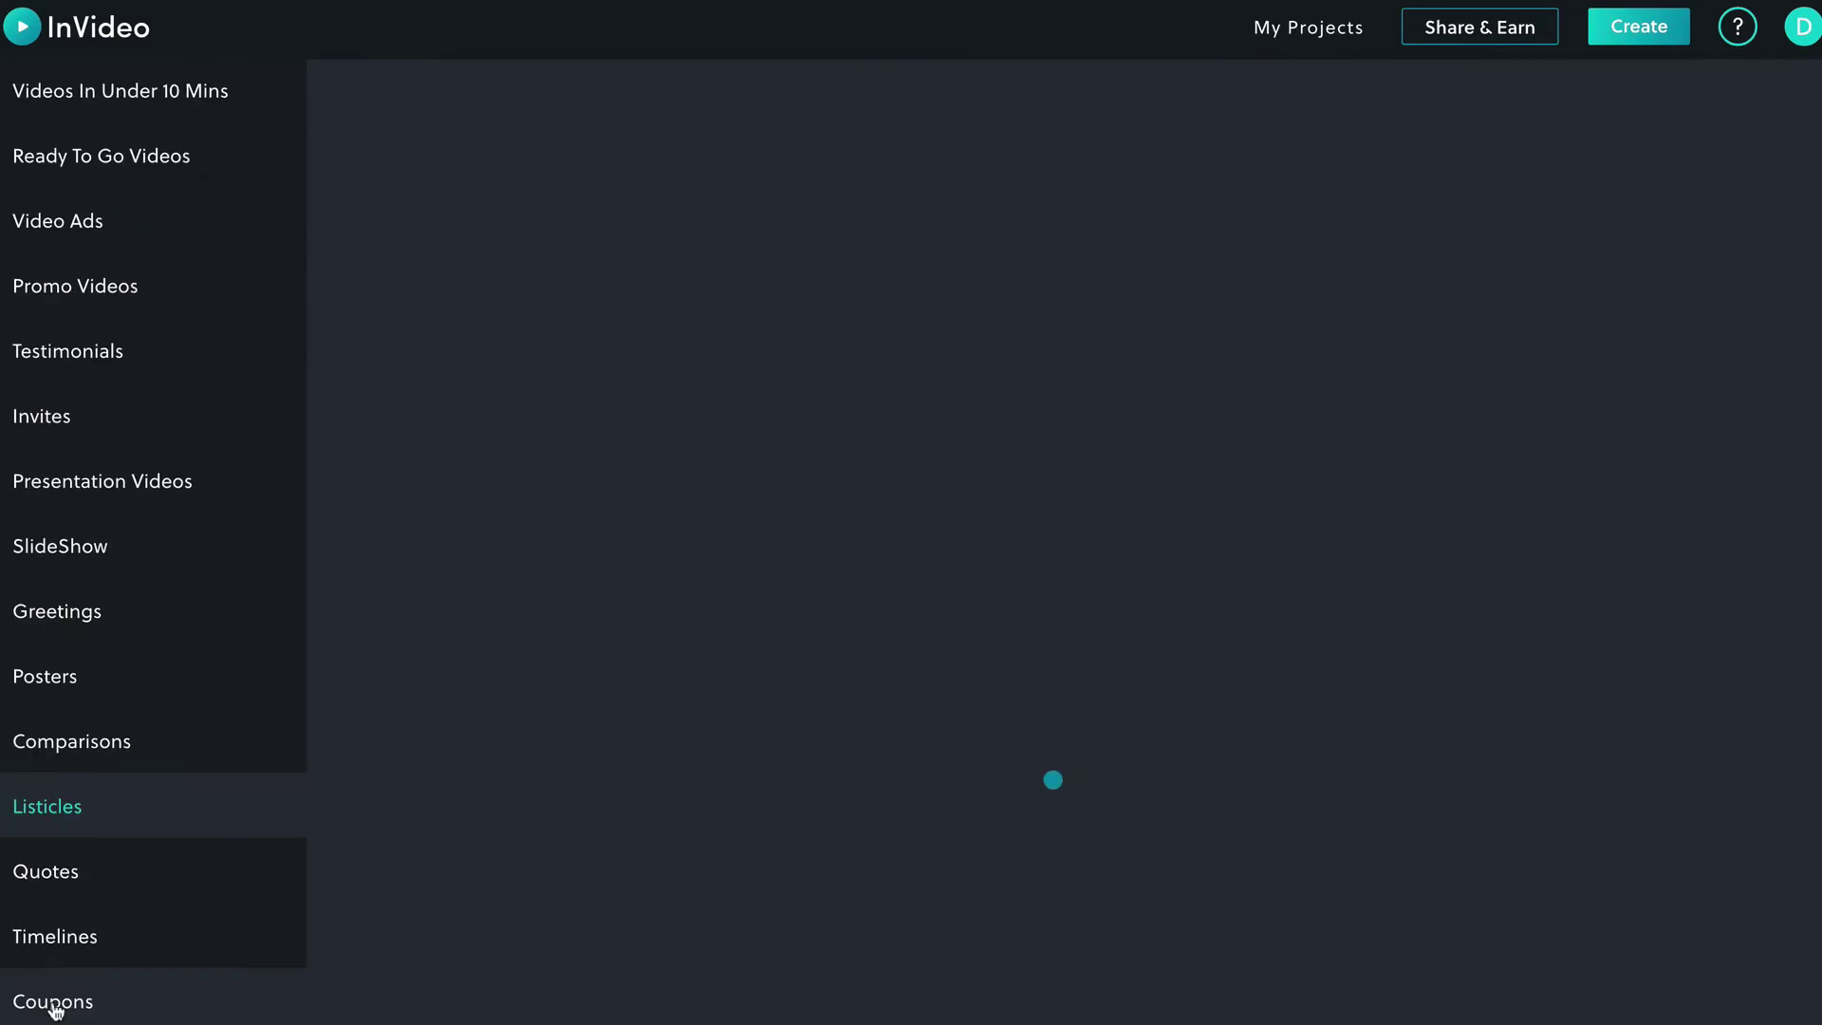
scroll(64, 1004, down, 5)
Browse Social Media, Instagram Stories, Youtube Ads, E-commerce and Health & Fitness, ending on Outdoor/Nature
click(93, 555)
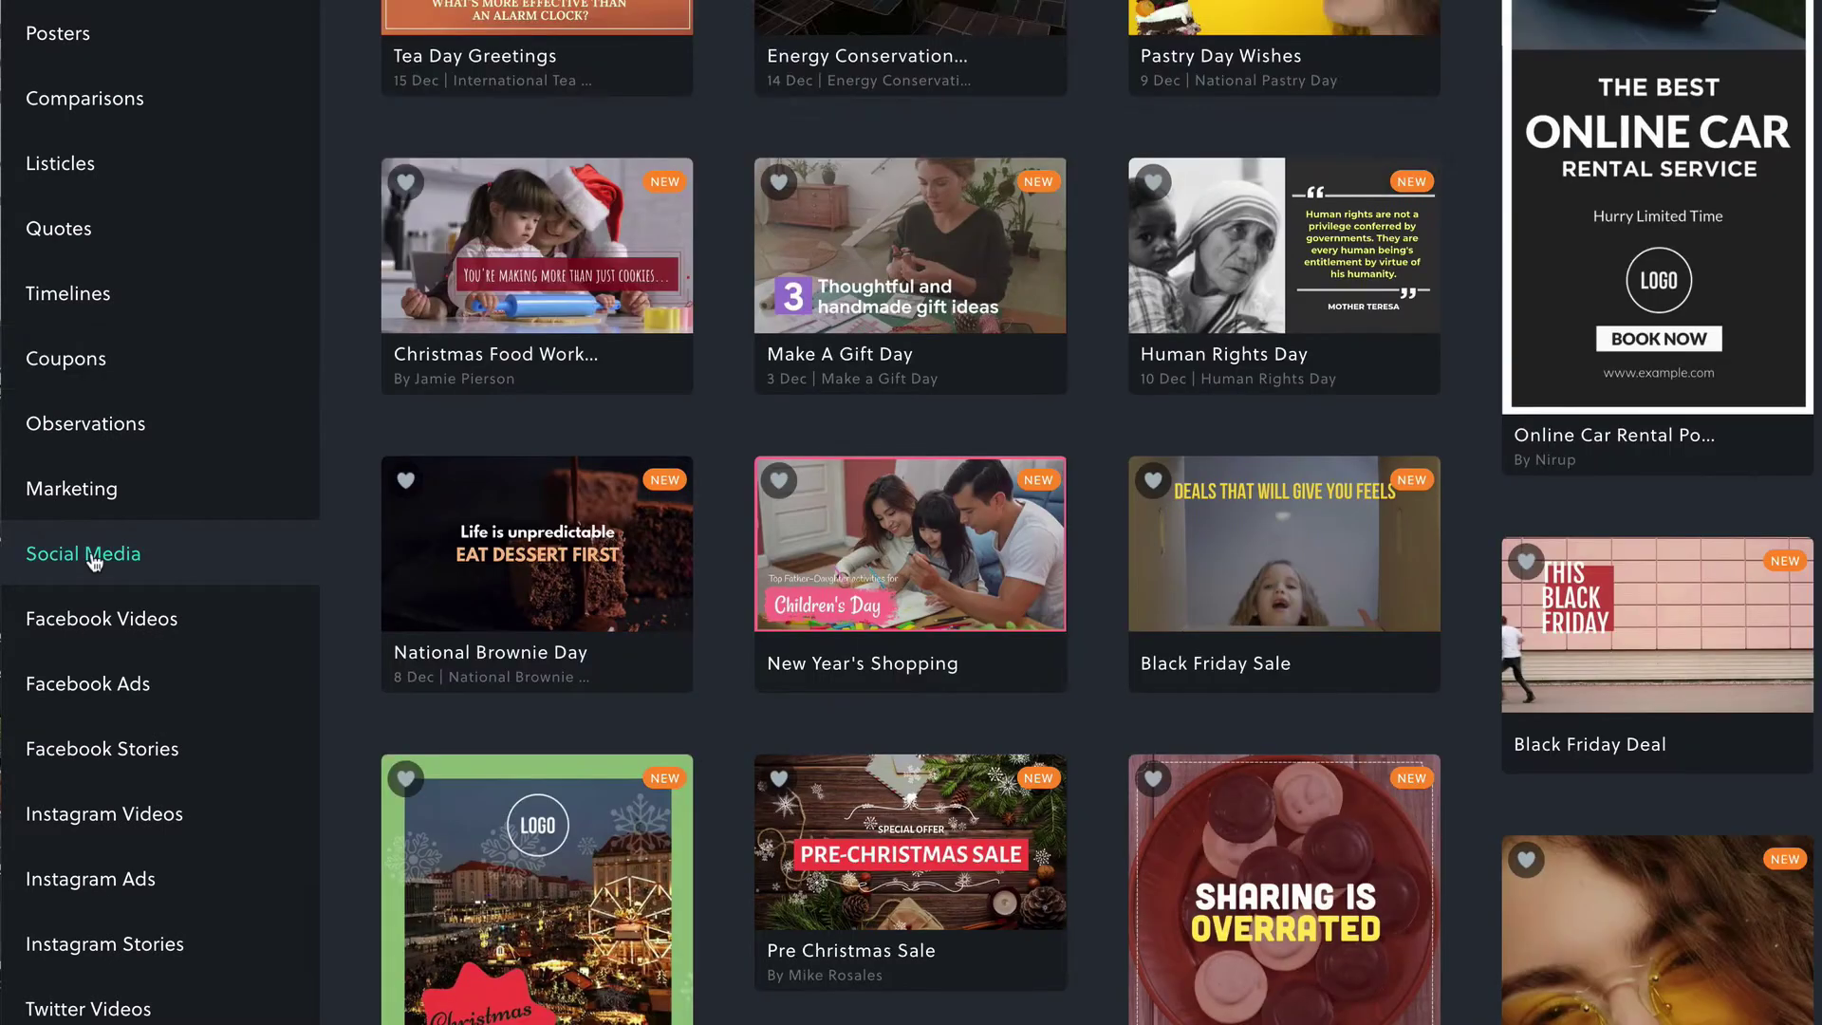
scroll(94, 854, down, 1)
click(97, 927)
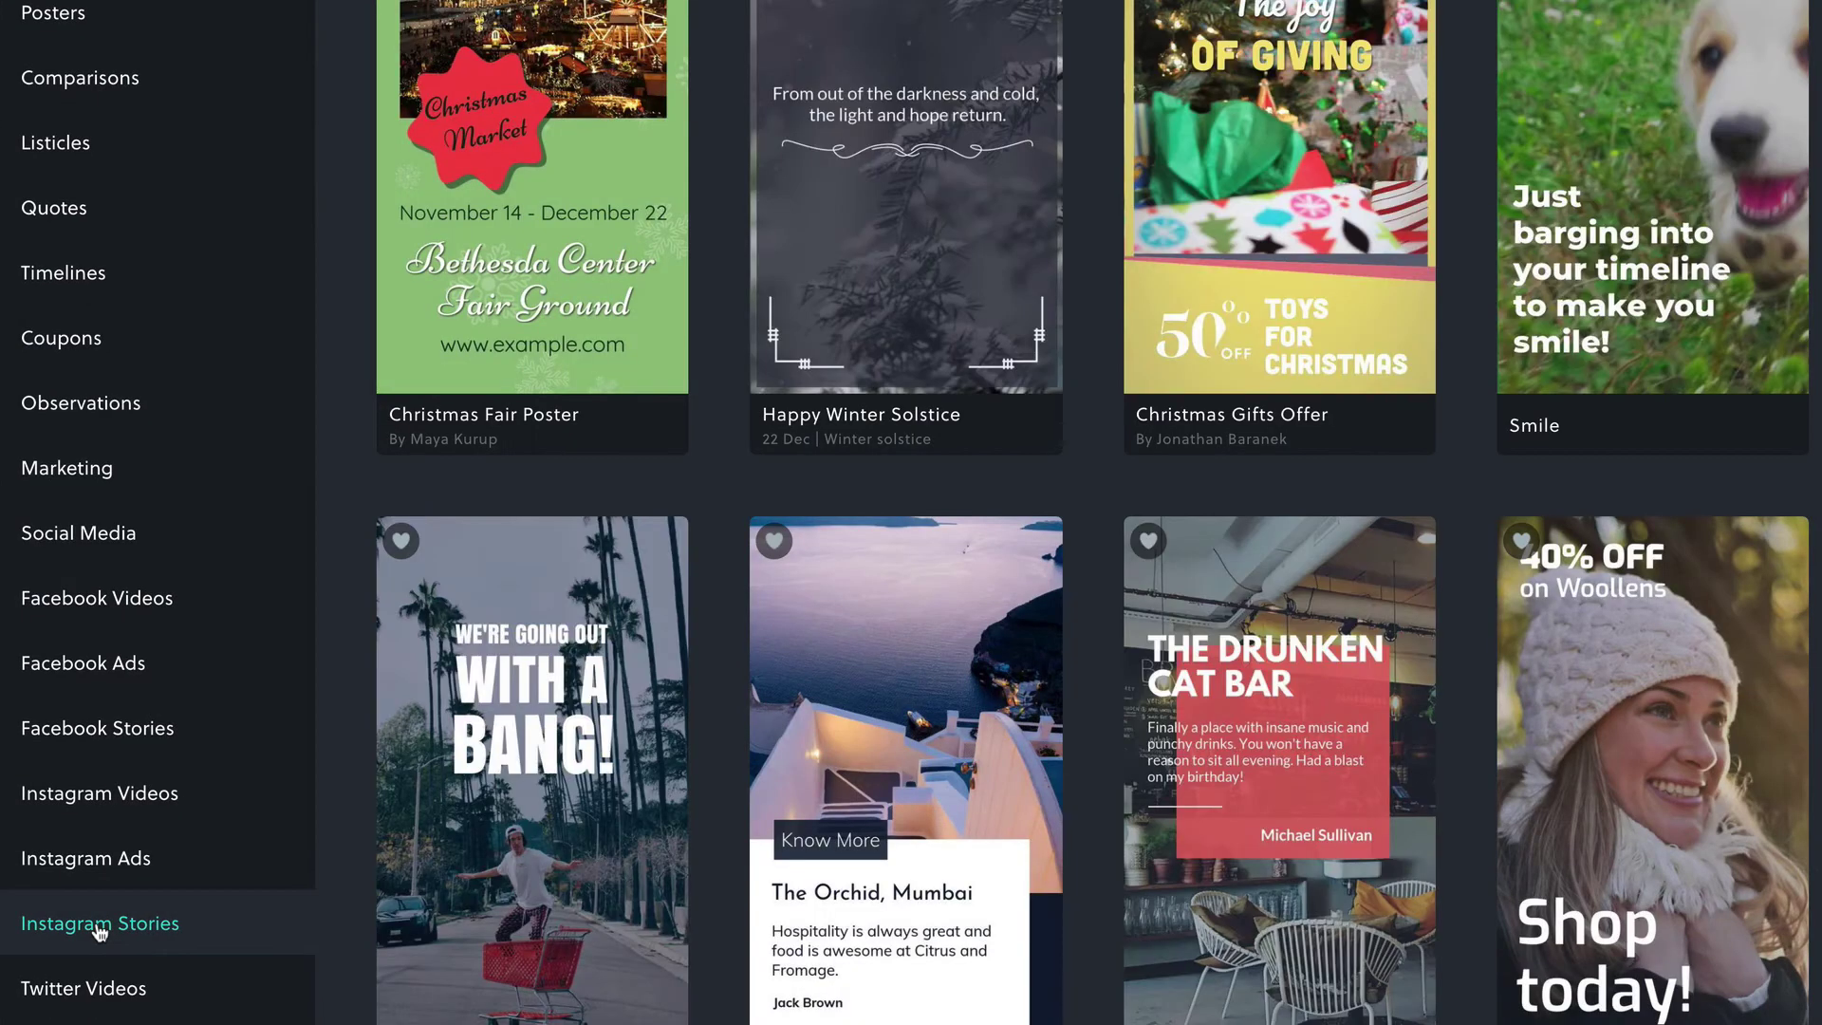
scroll(86, 854, down, 4)
click(82, 797)
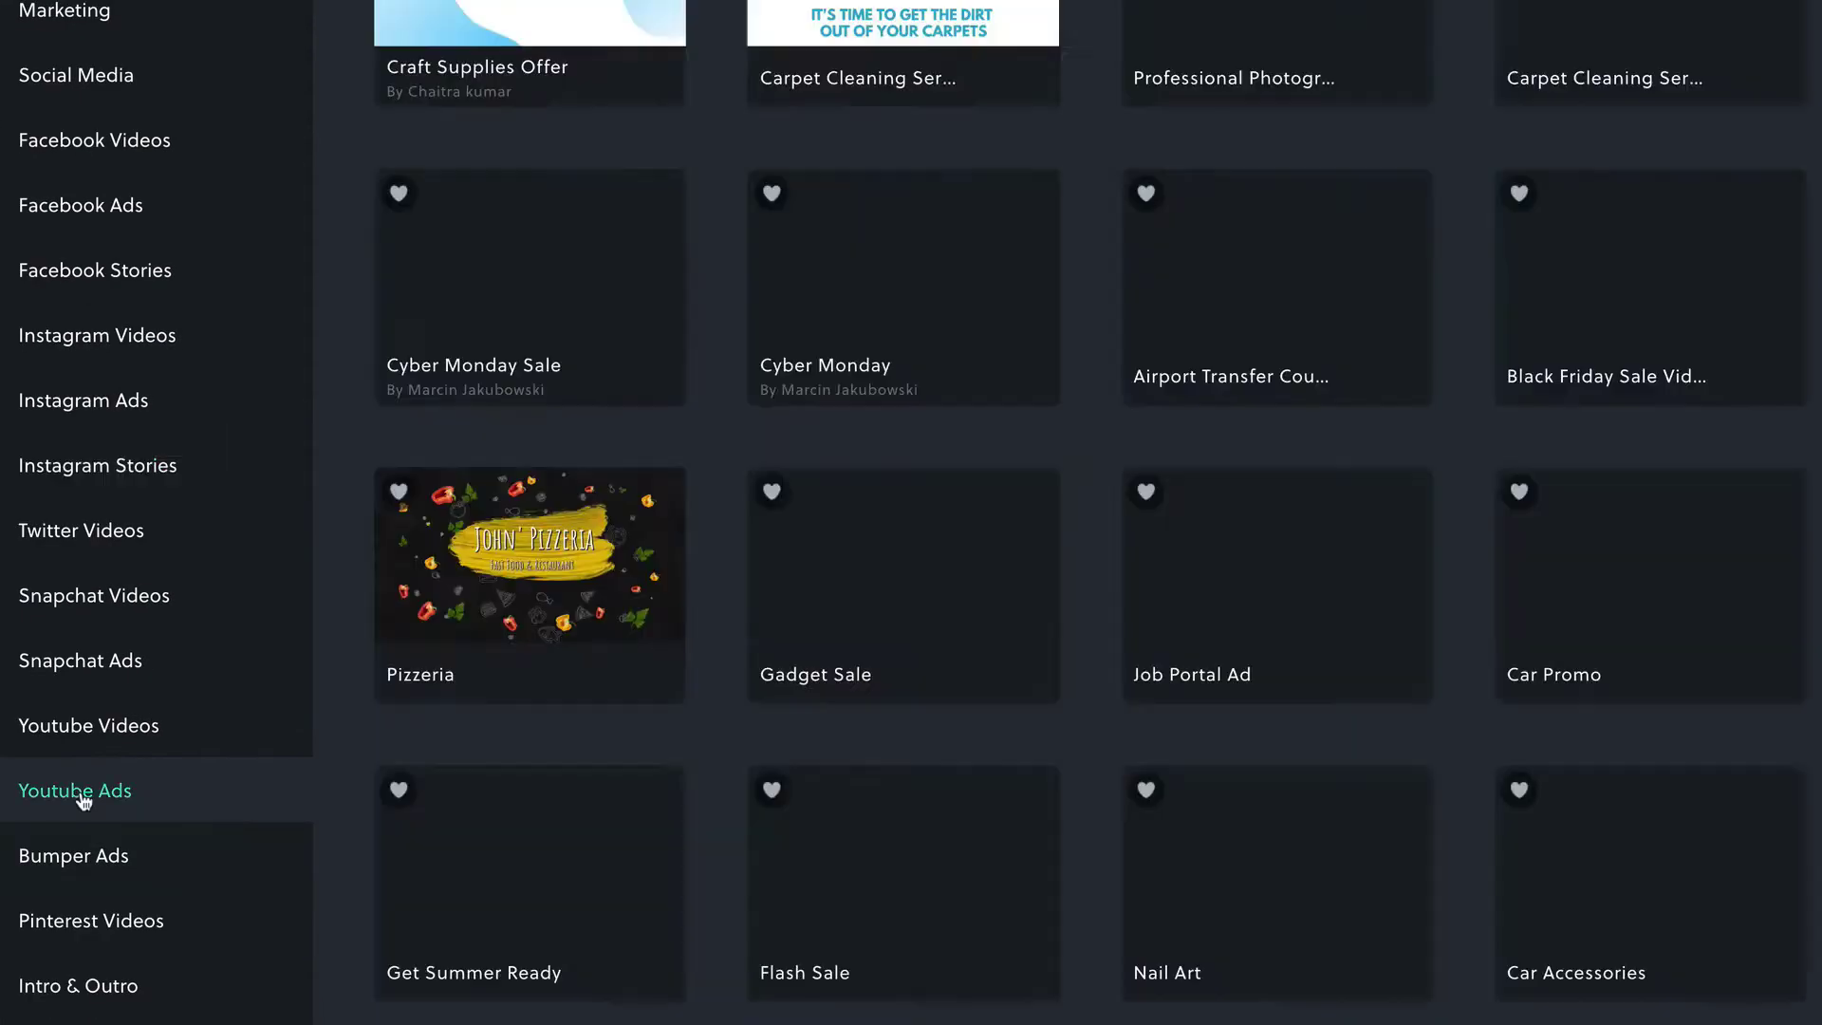
scroll(80, 800, down, 3)
click(121, 800)
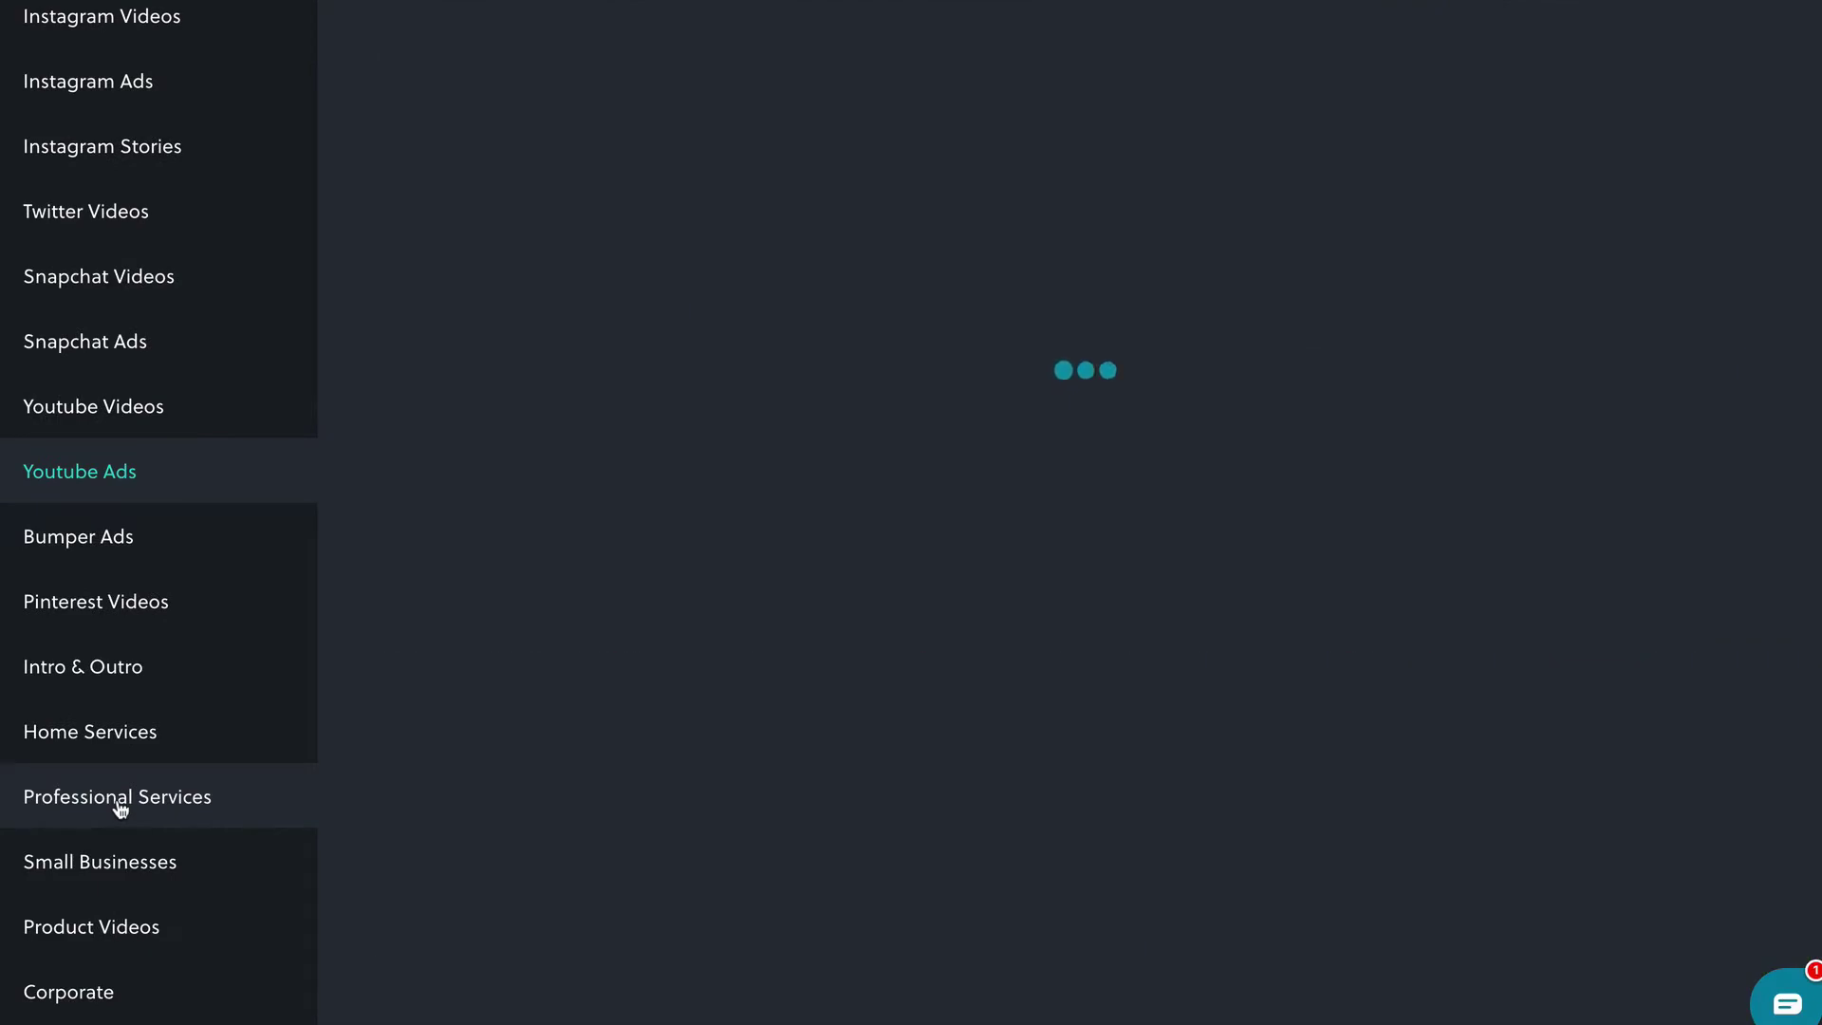
scroll(119, 808, down, 2)
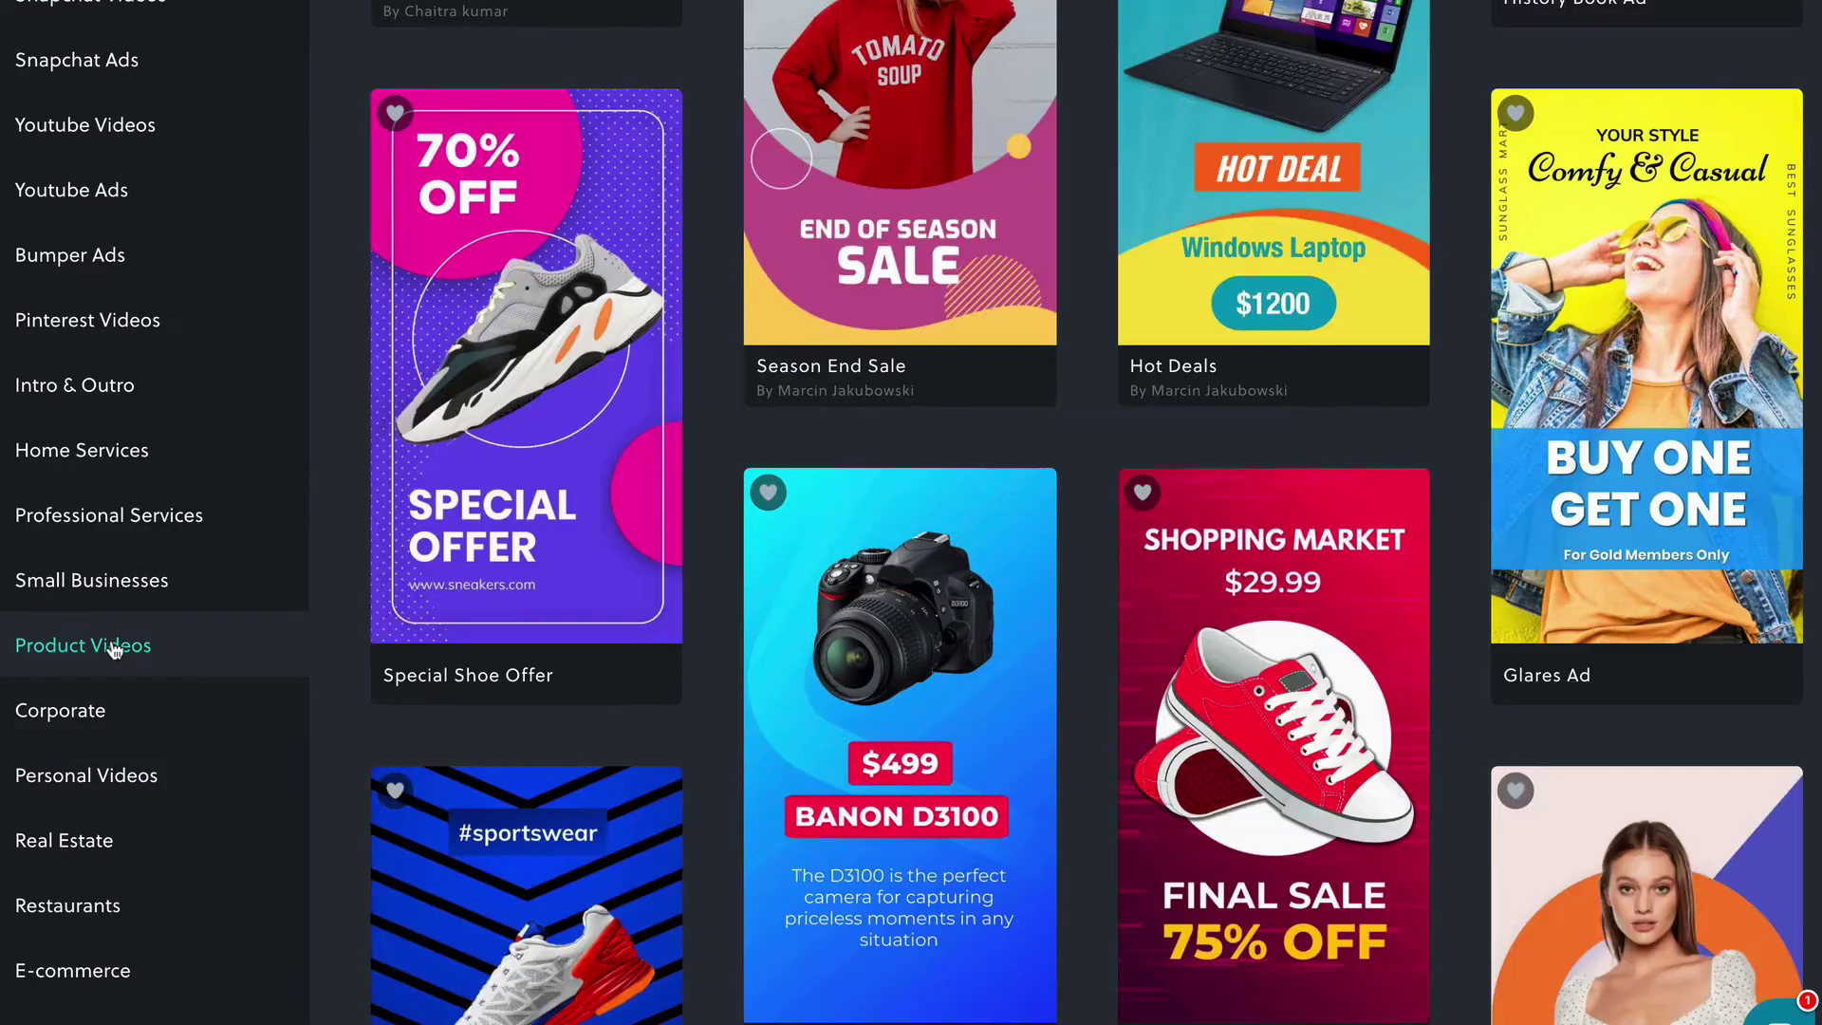
scroll(115, 650, down, 2)
click(85, 672)
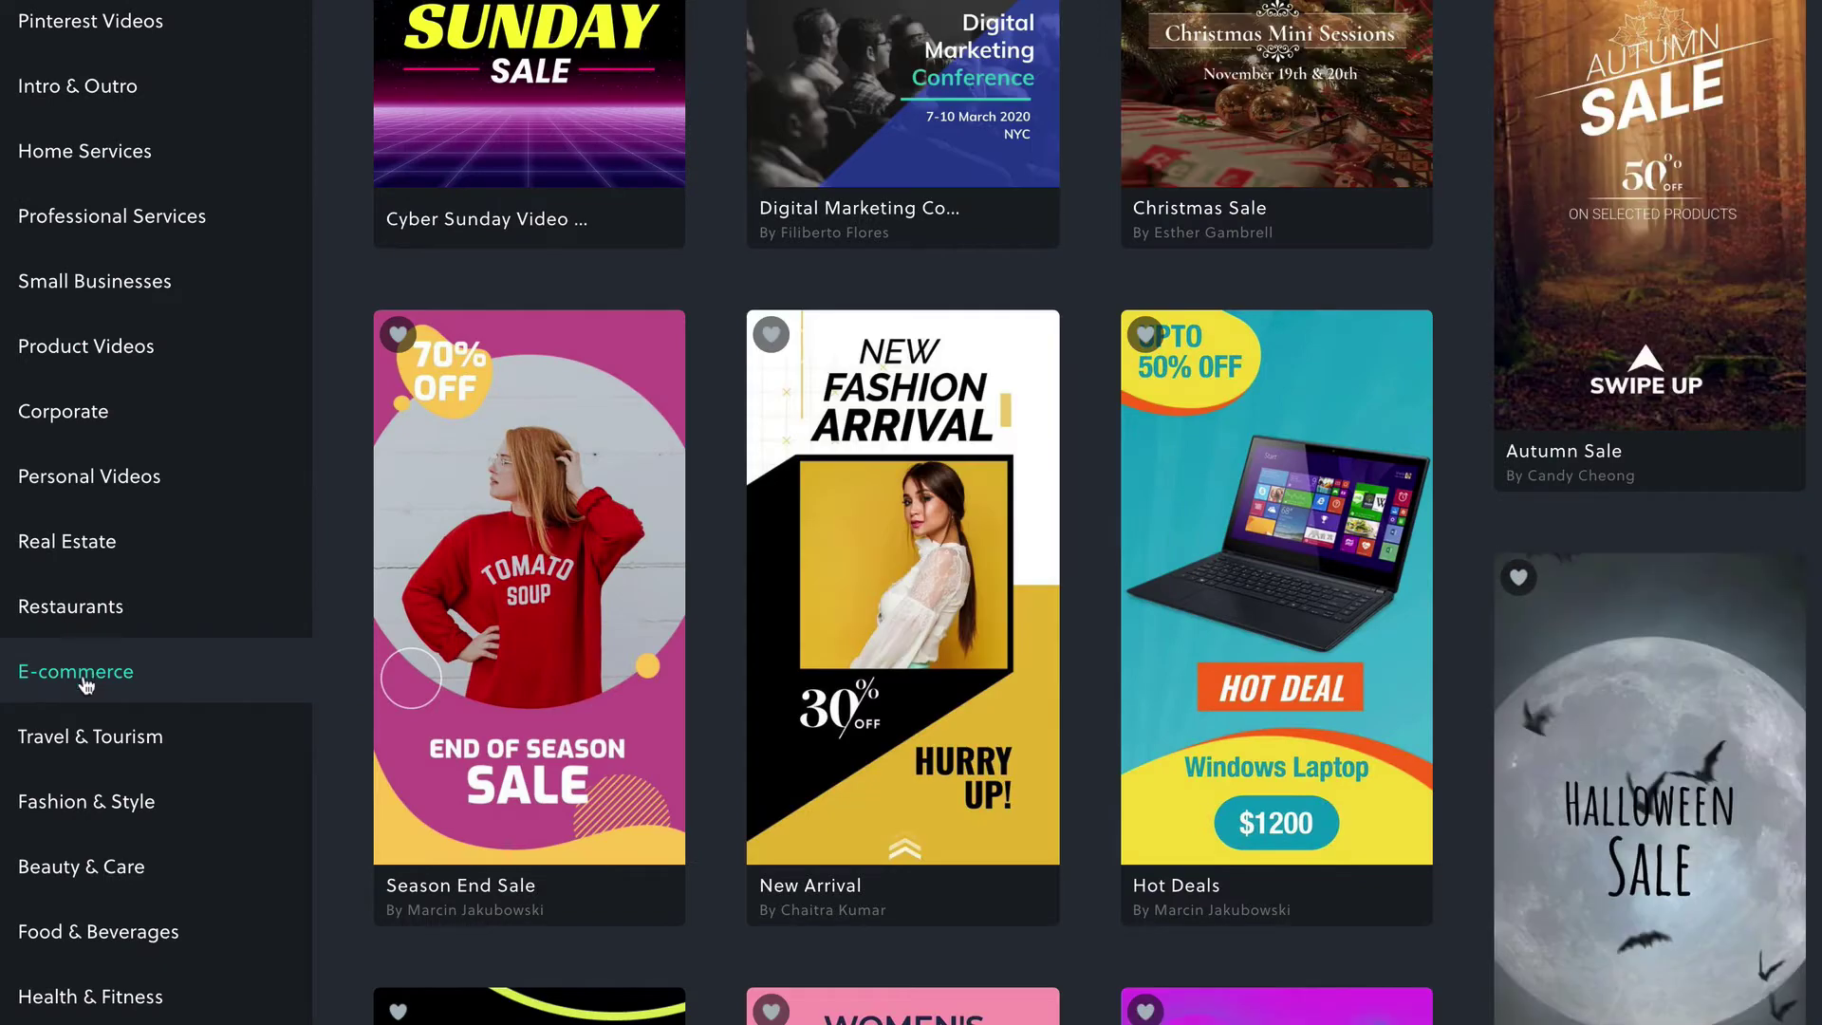
scroll(86, 672, down, 2)
click(89, 659)
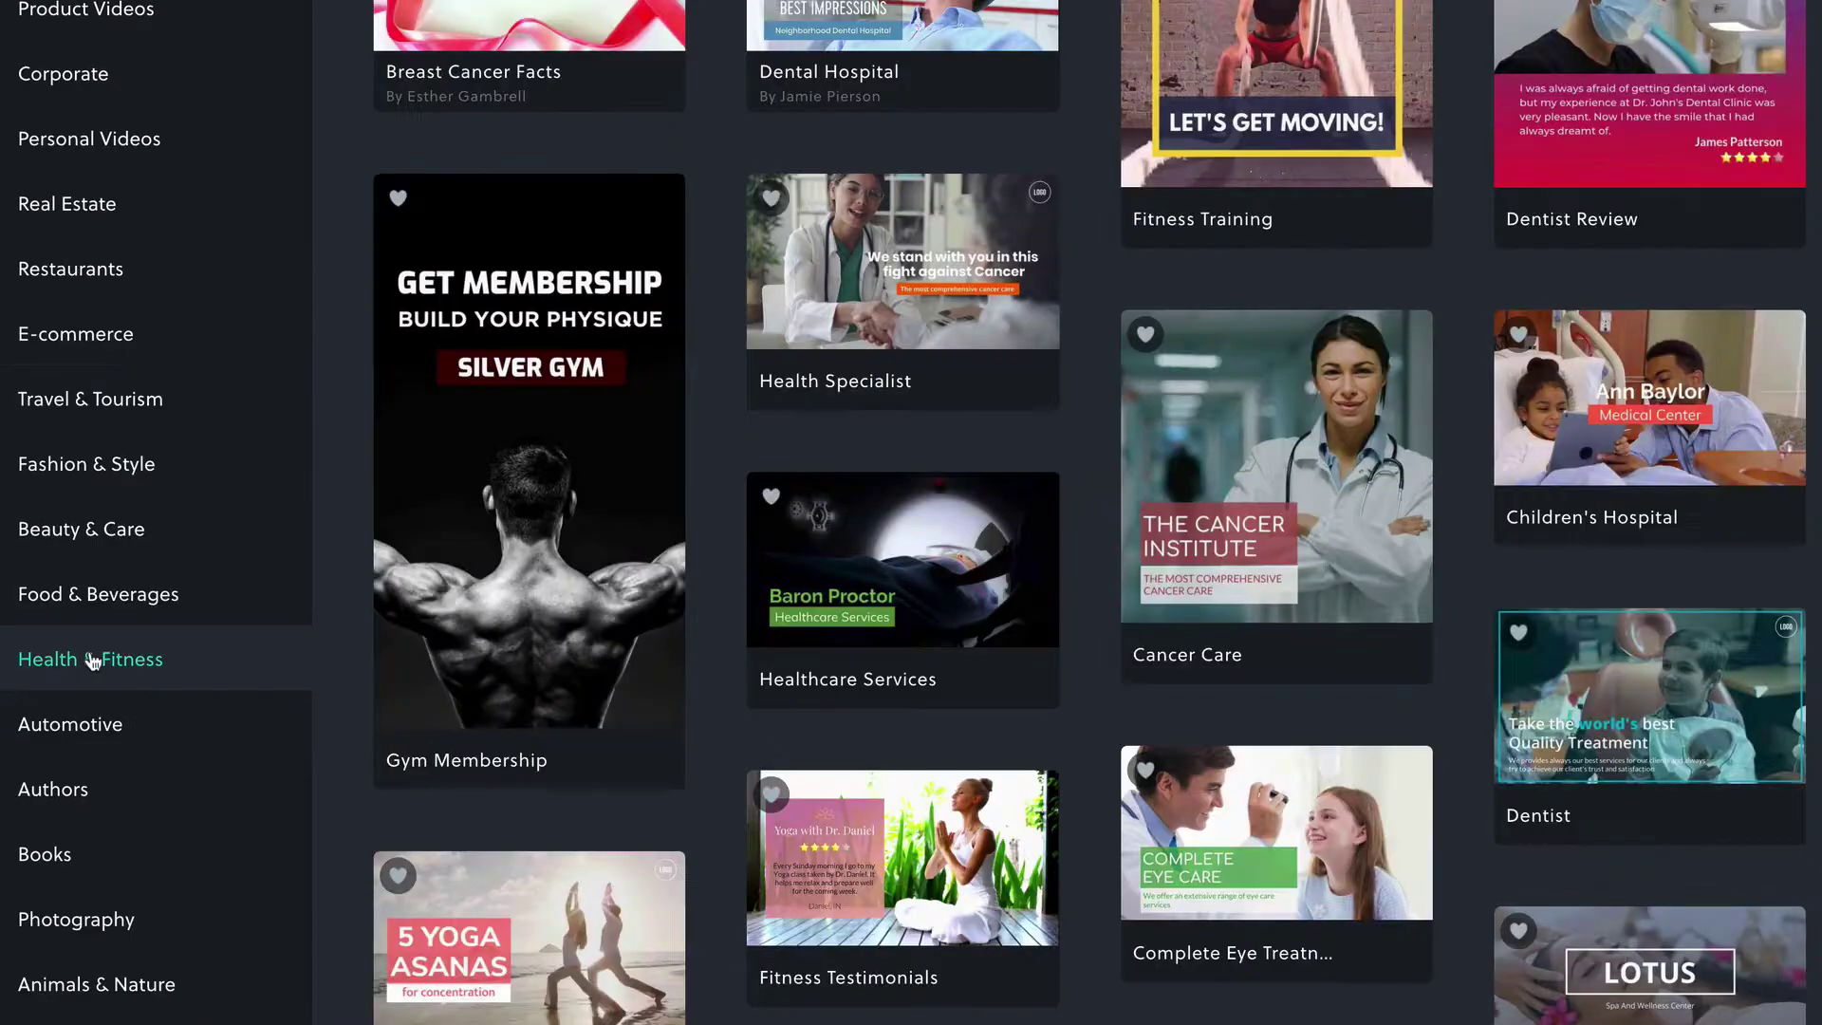
scroll(114, 854, down, 5)
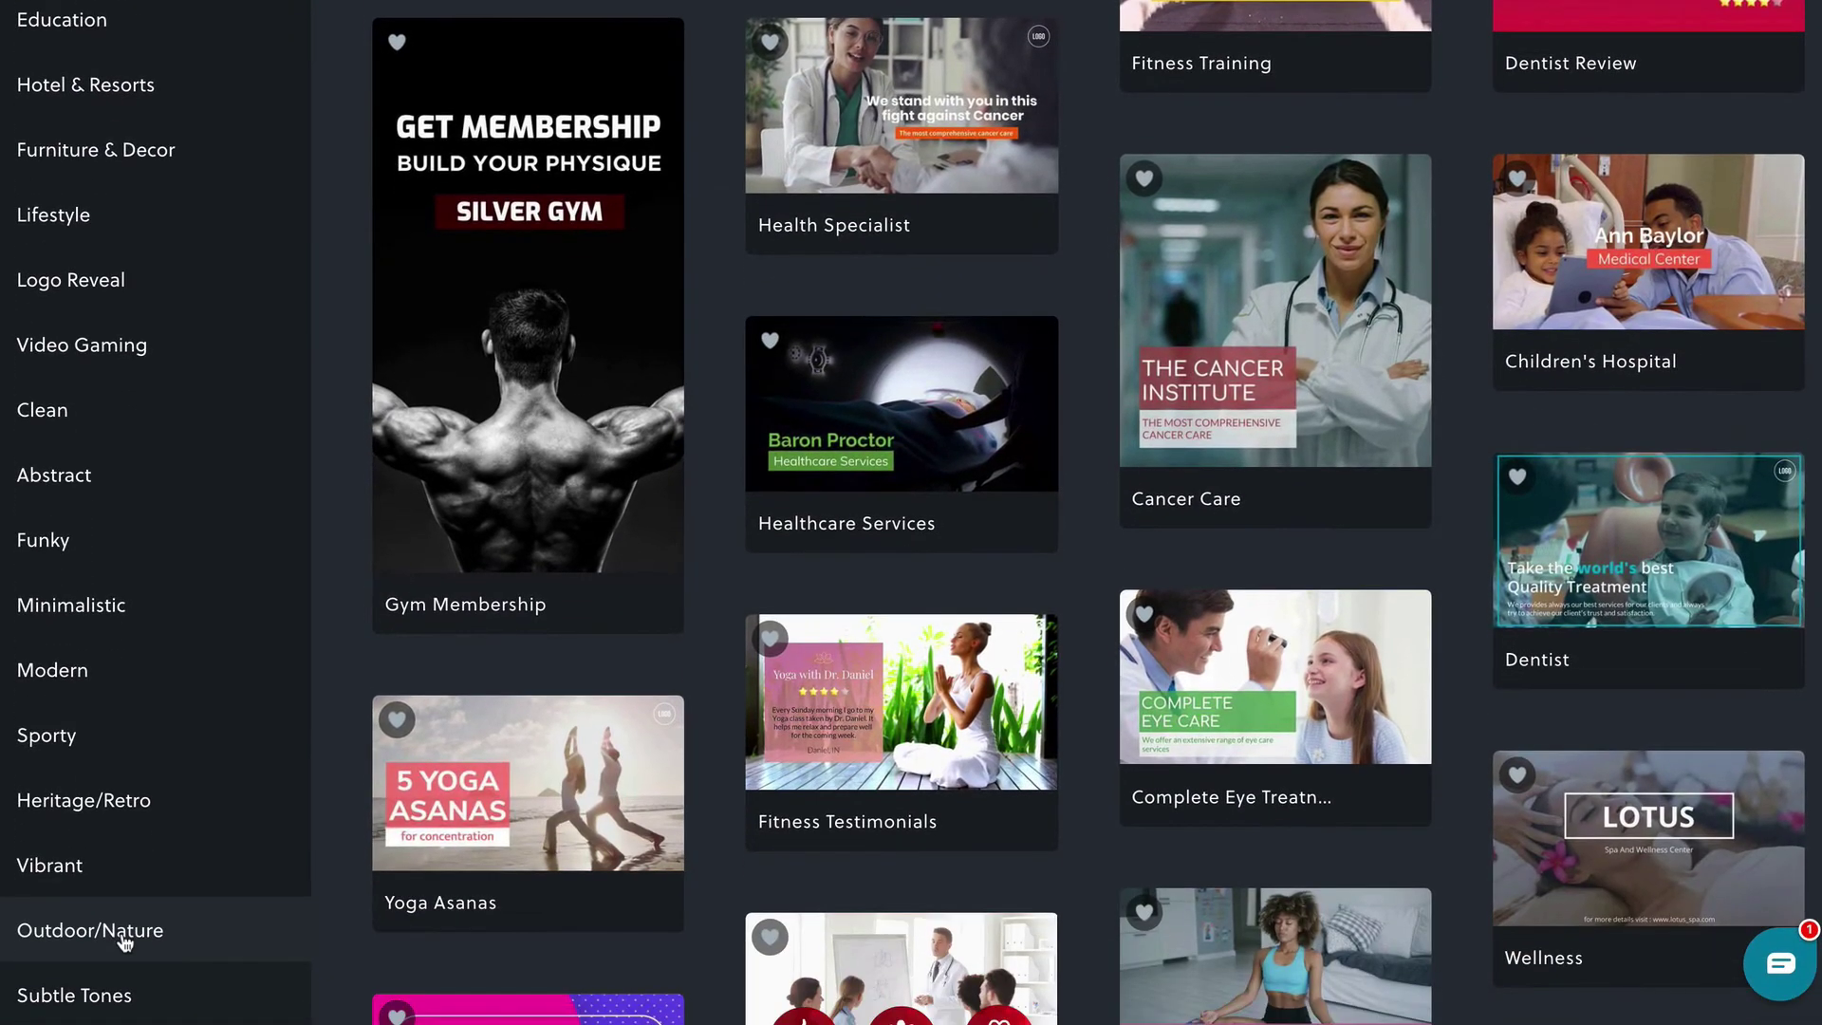
click(123, 929)
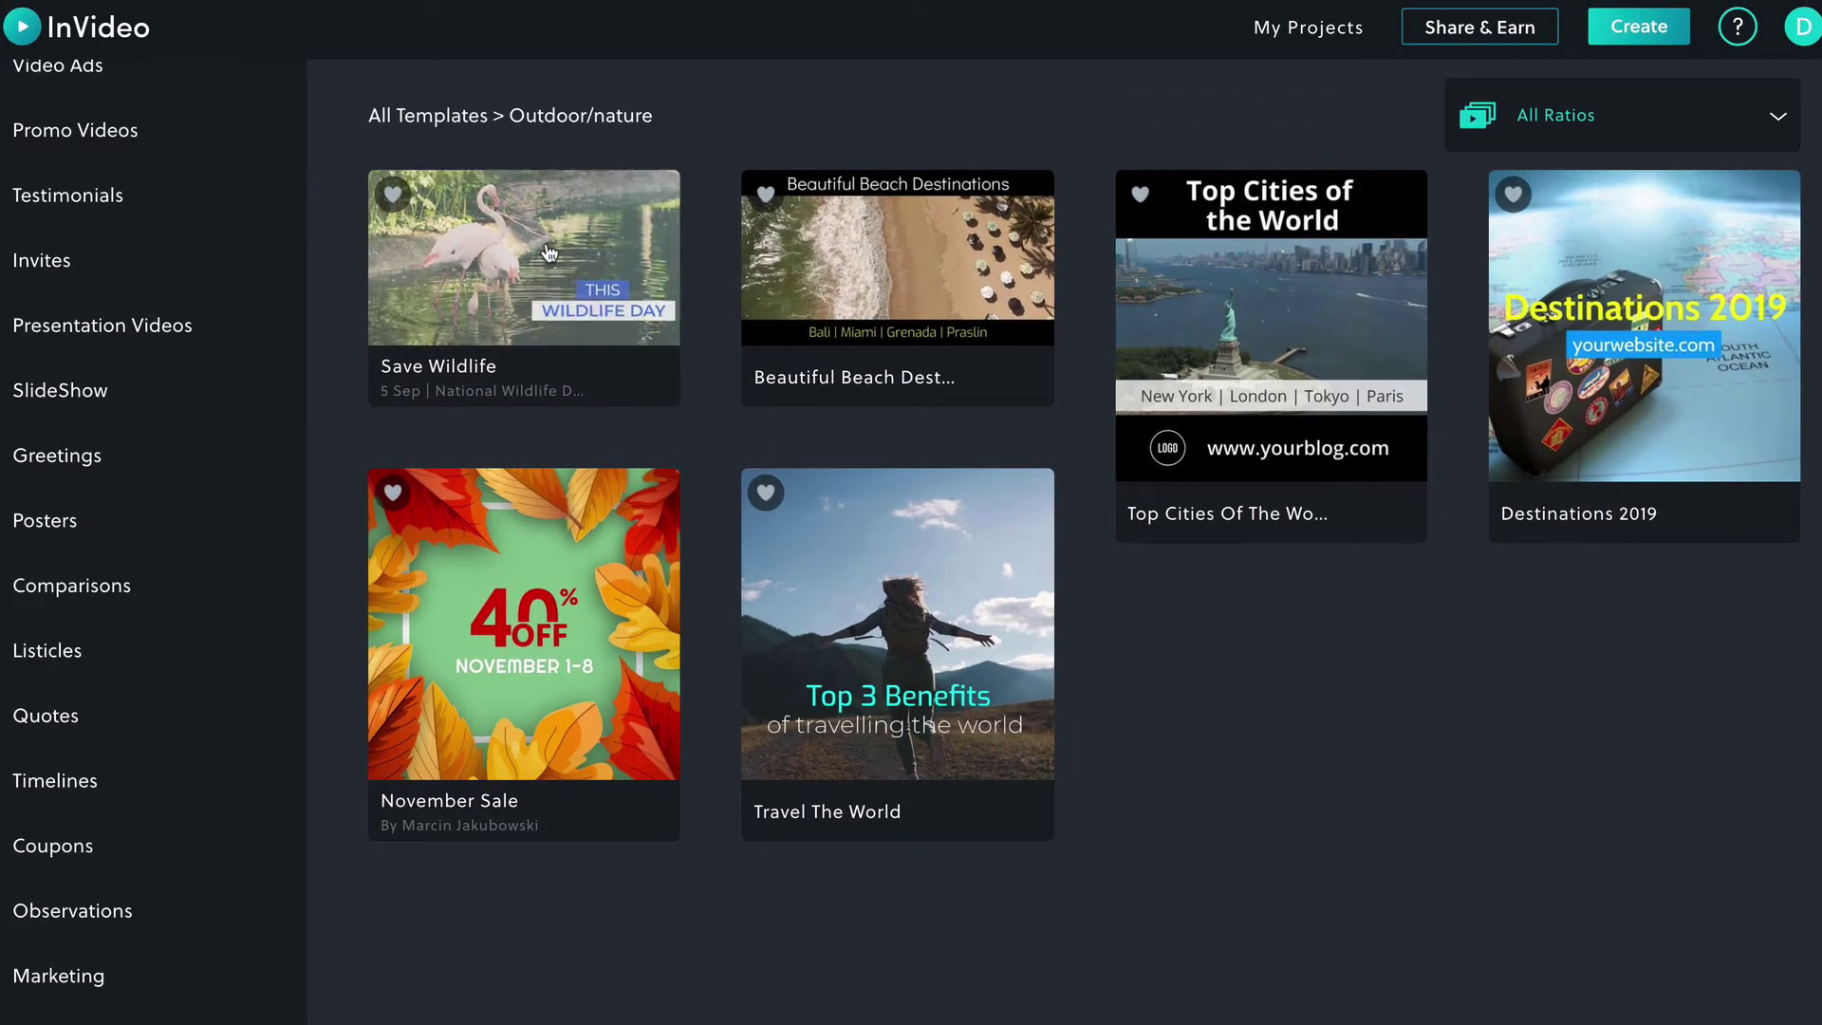
Start a project from the Save Wildlife template and browse its Music and Text panels
click(549, 254)
click(1371, 596)
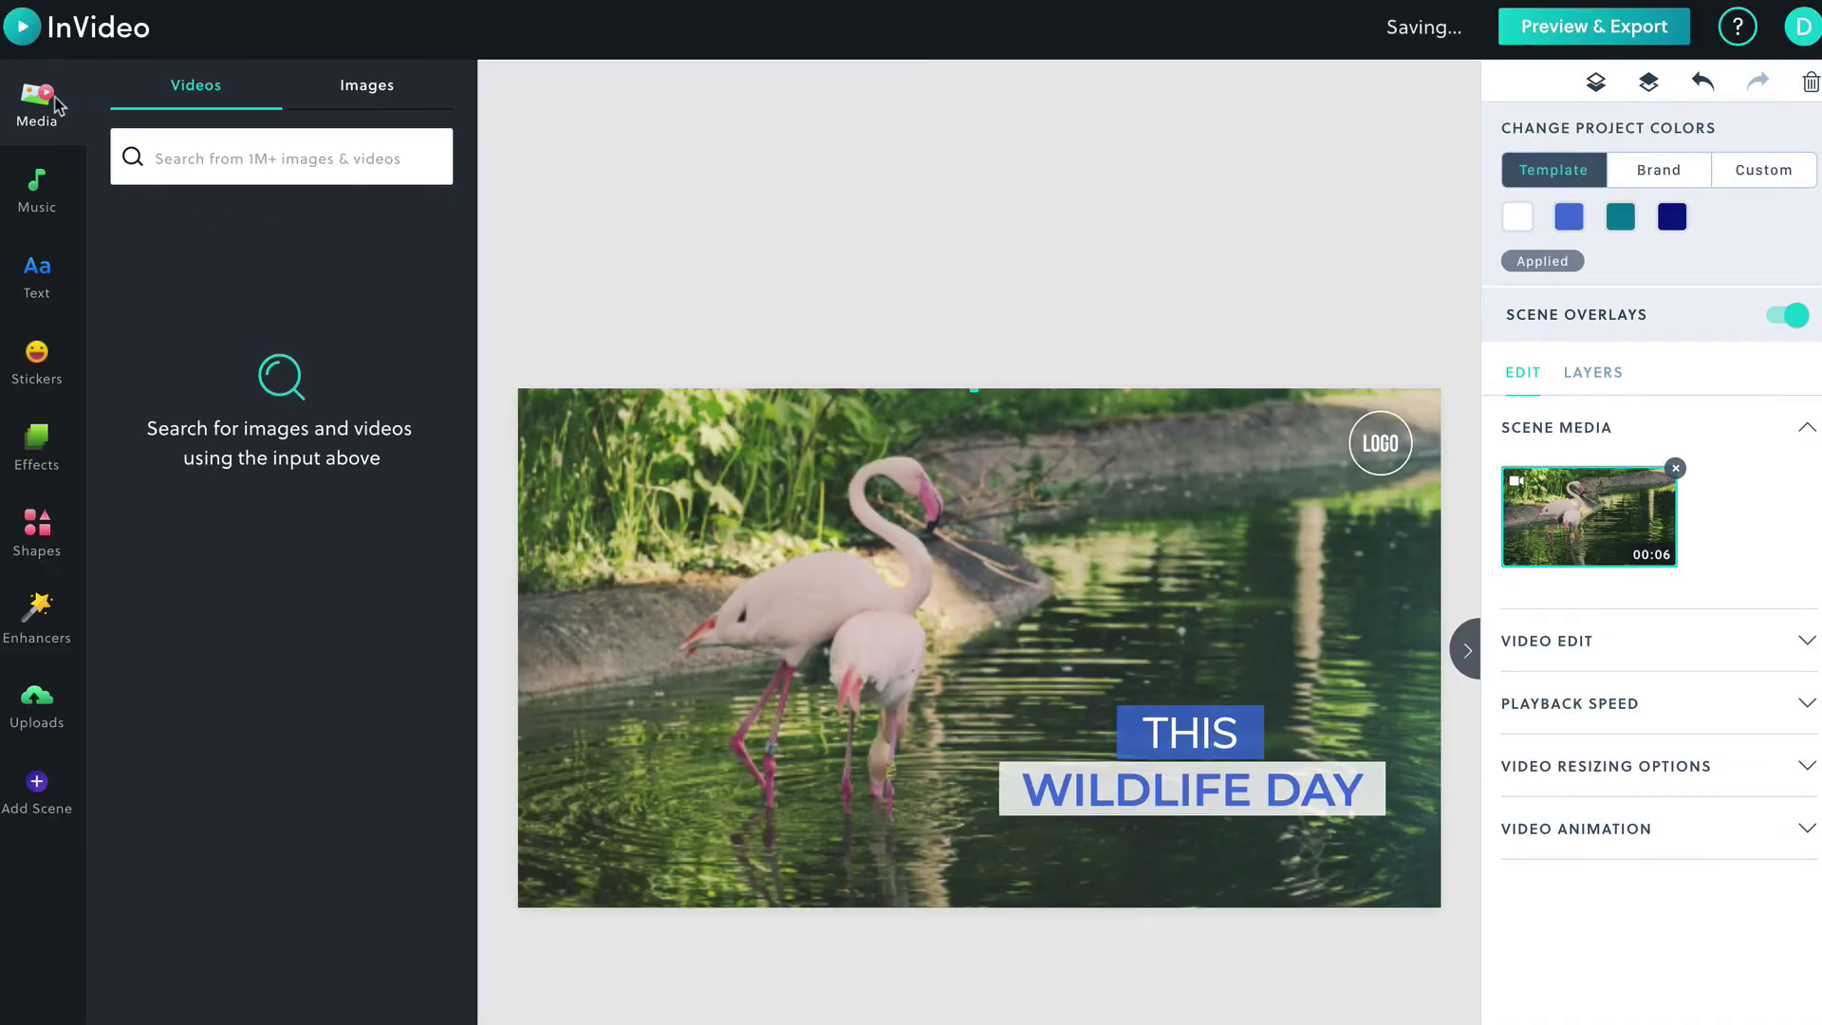
click(38, 192)
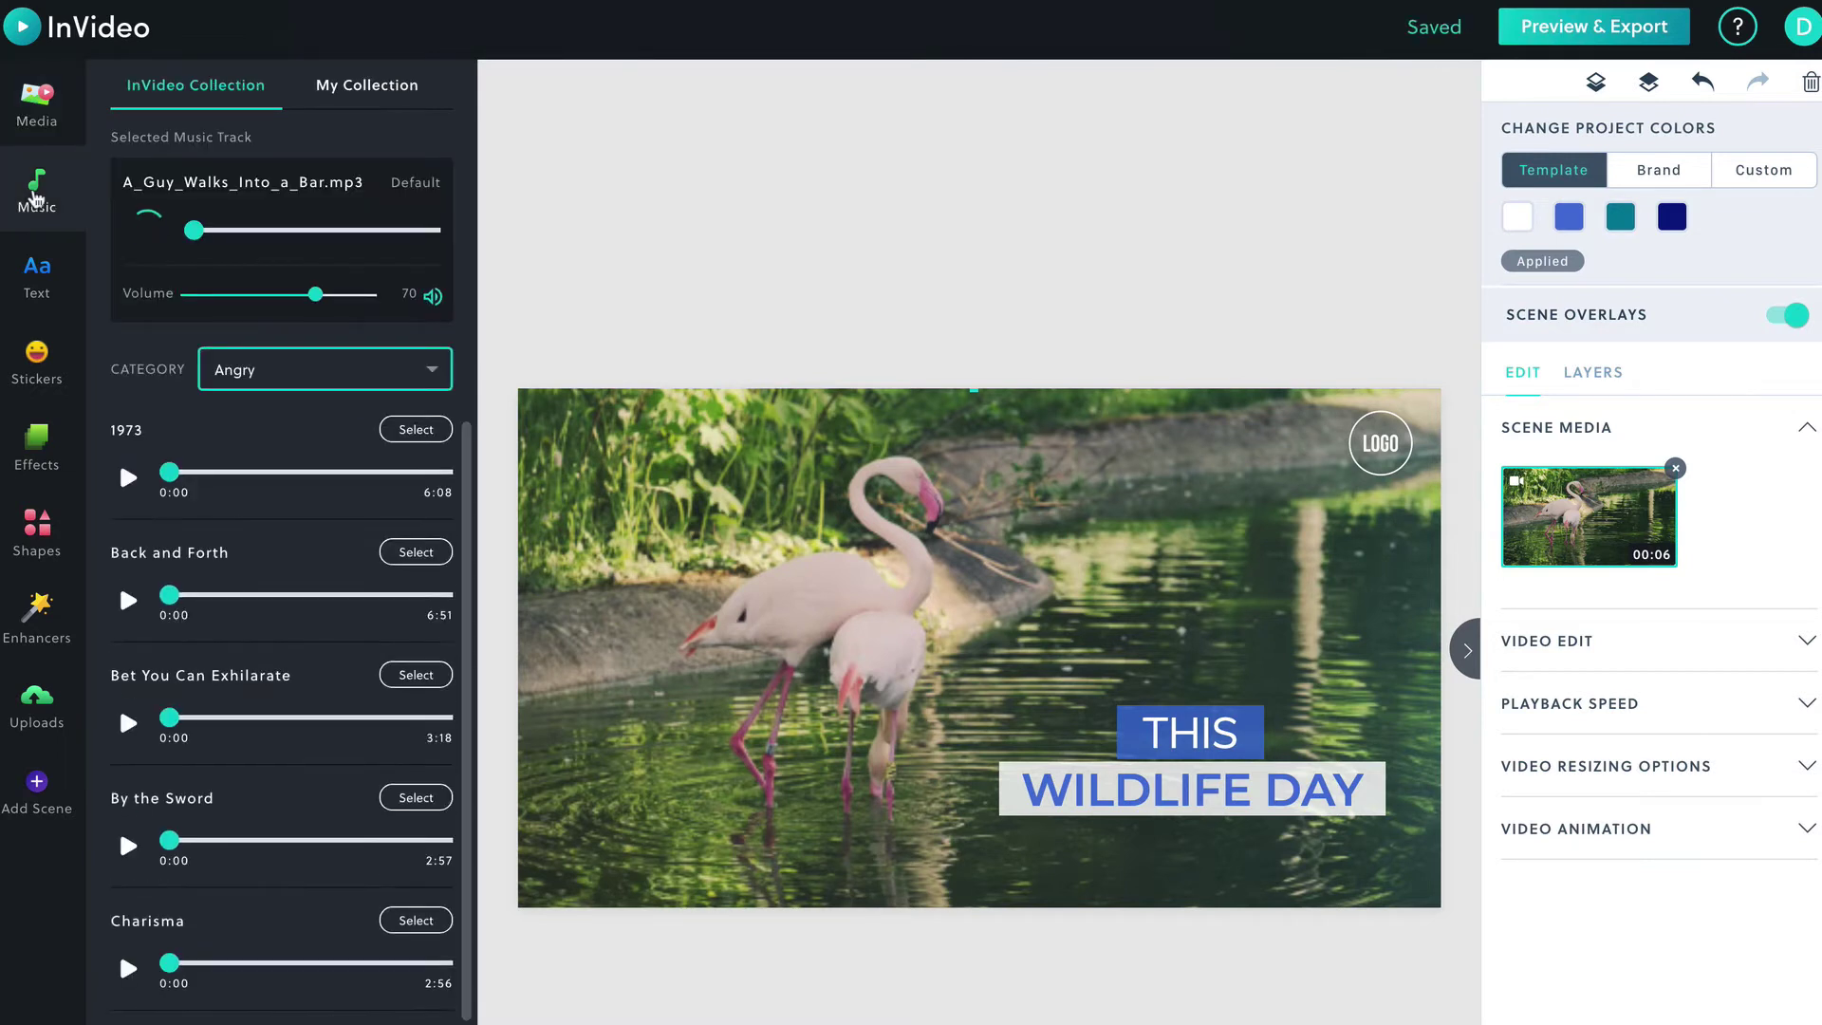
click(37, 275)
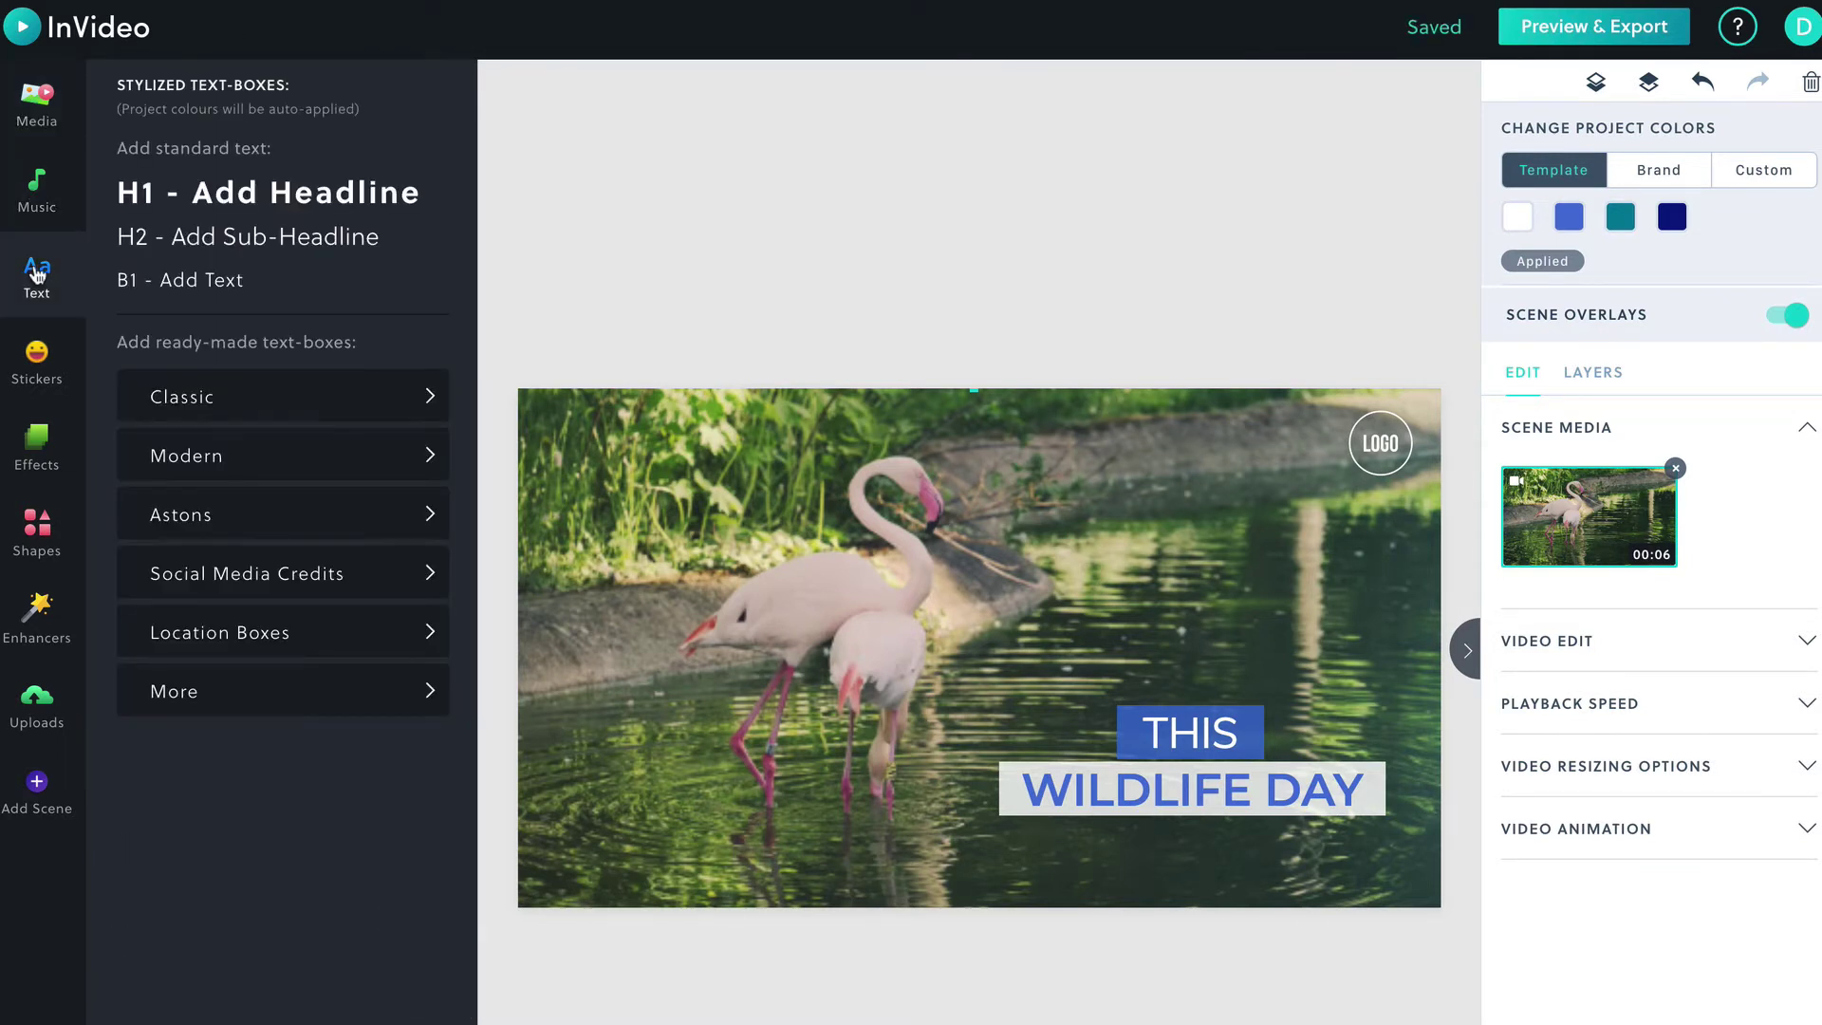
Tour the Stickers, Effects, Shapes, Enhancers, Add Scene and Layers panels
click(37, 363)
click(38, 451)
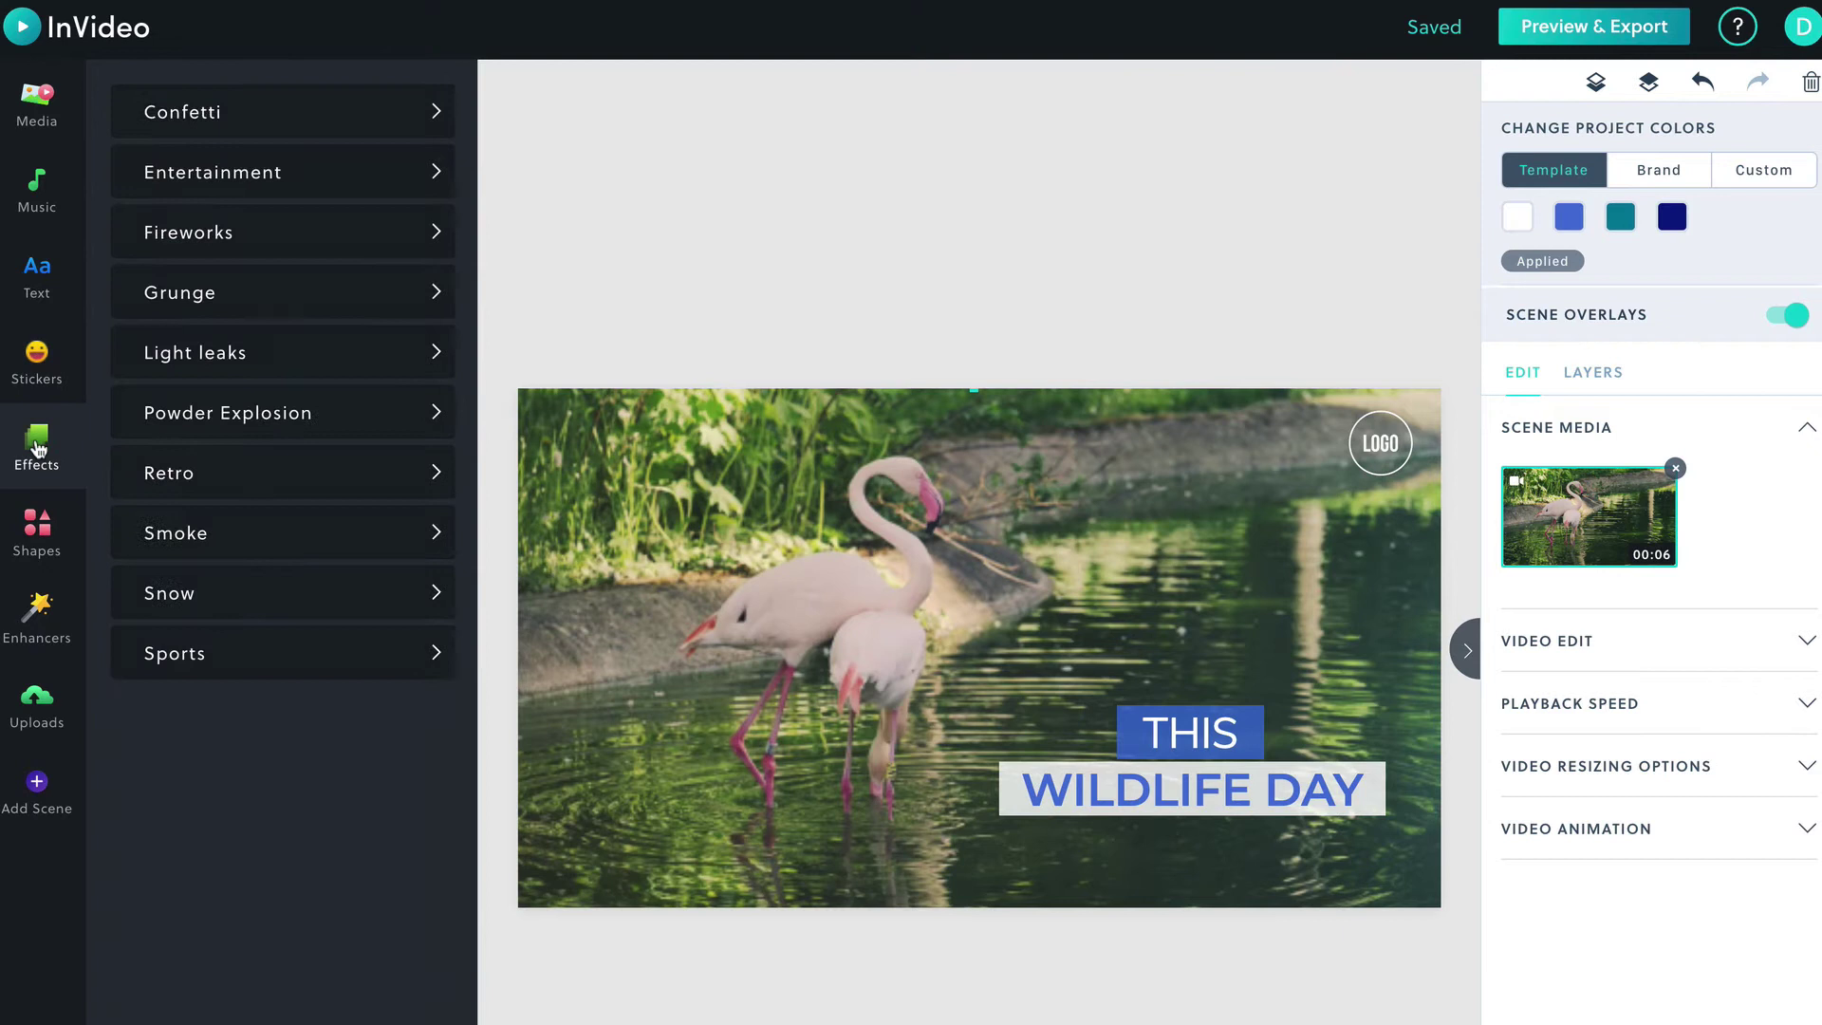
click(37, 533)
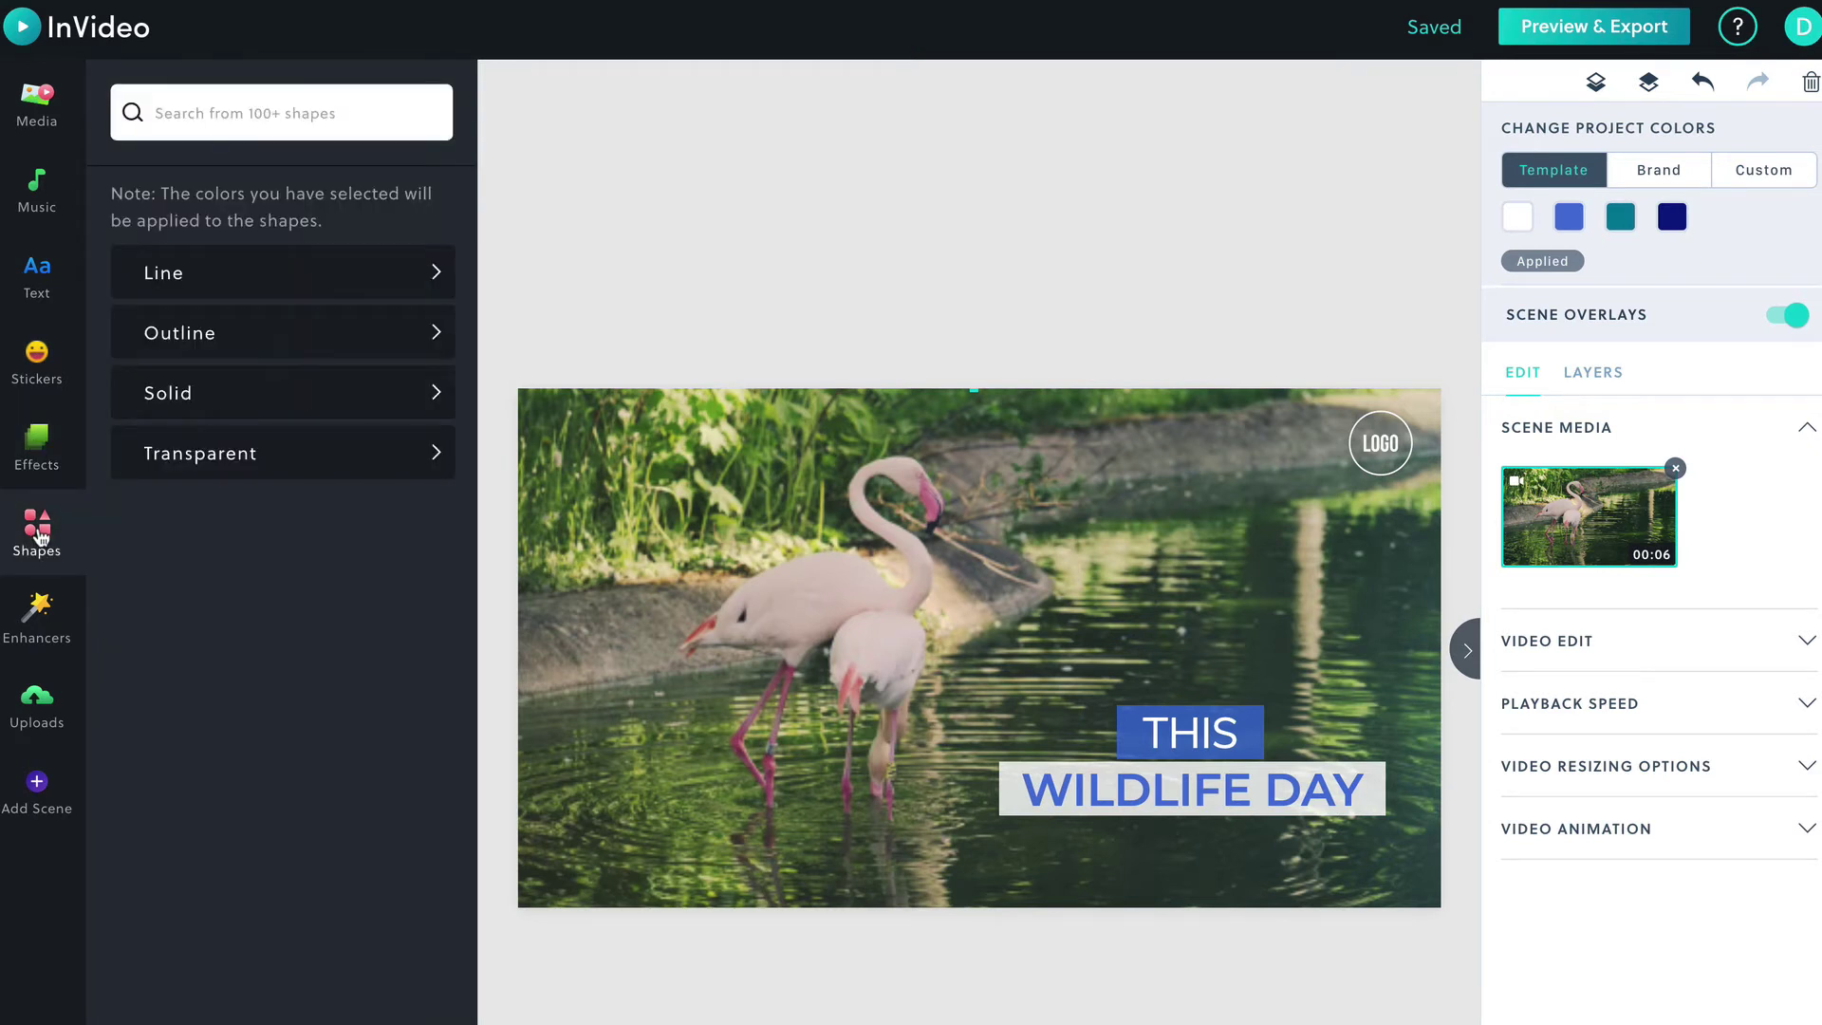
click(39, 618)
click(37, 788)
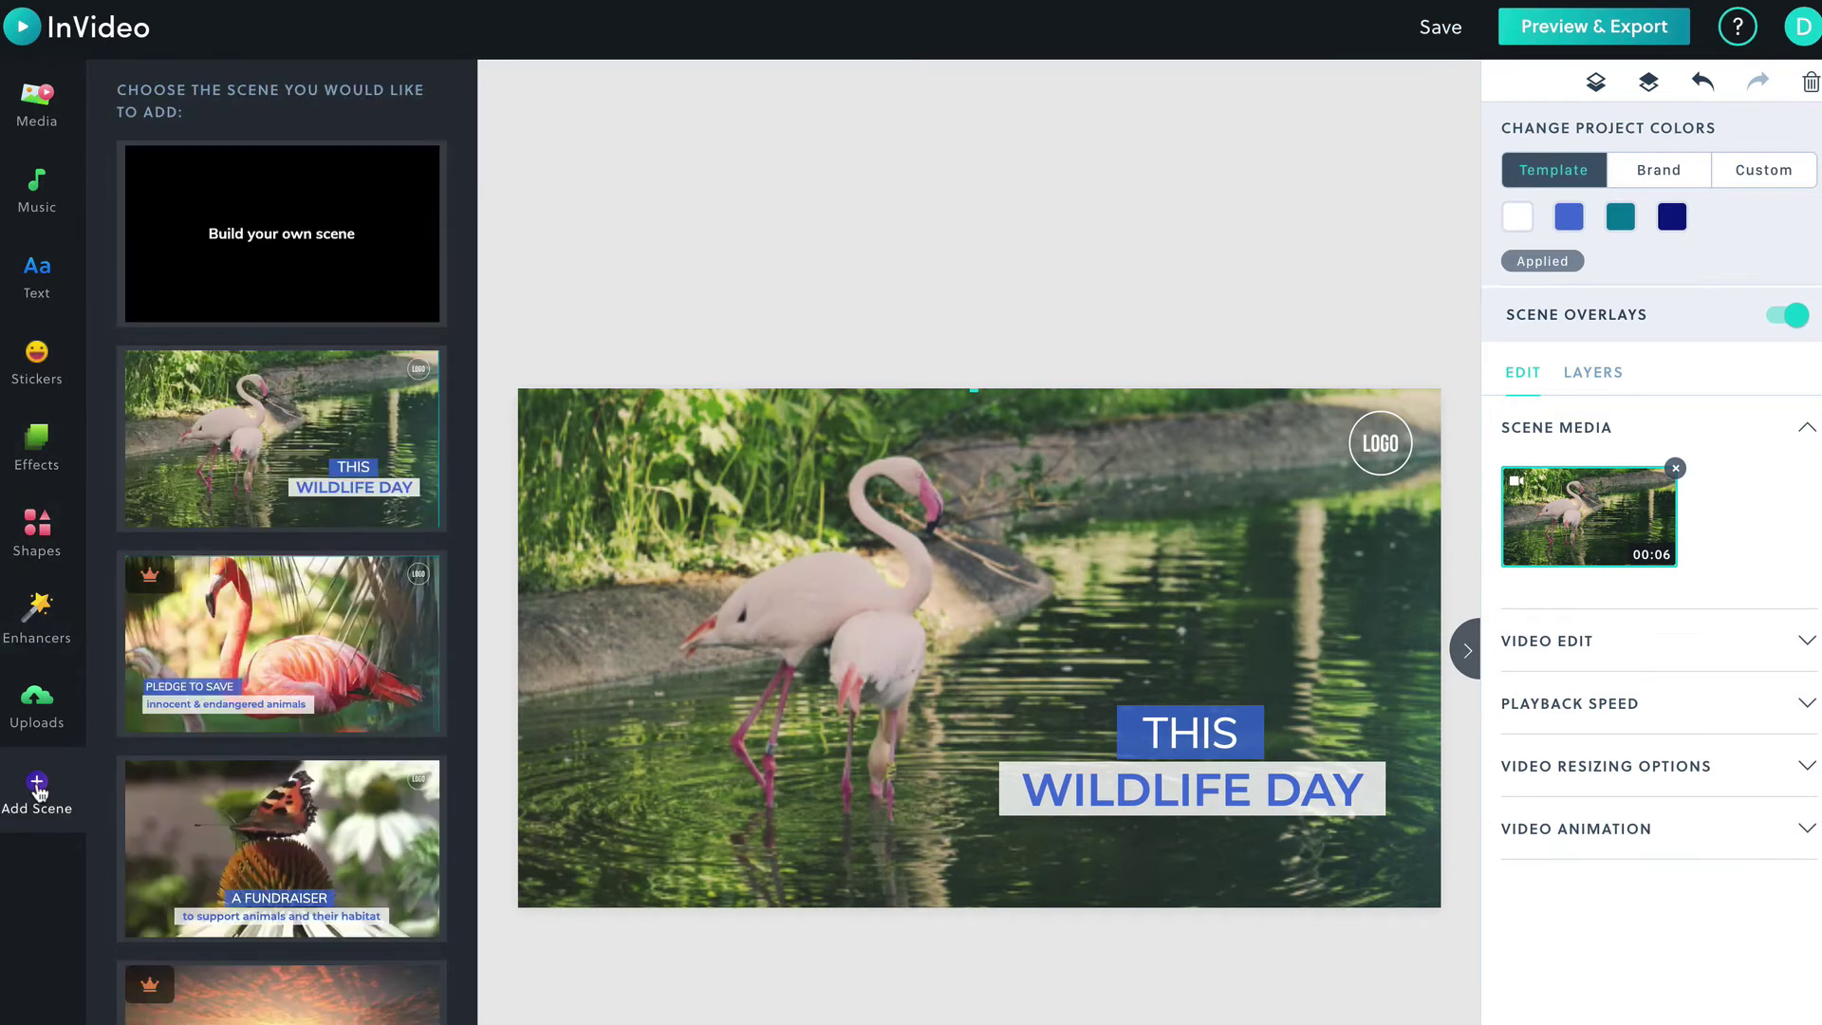
click(1619, 377)
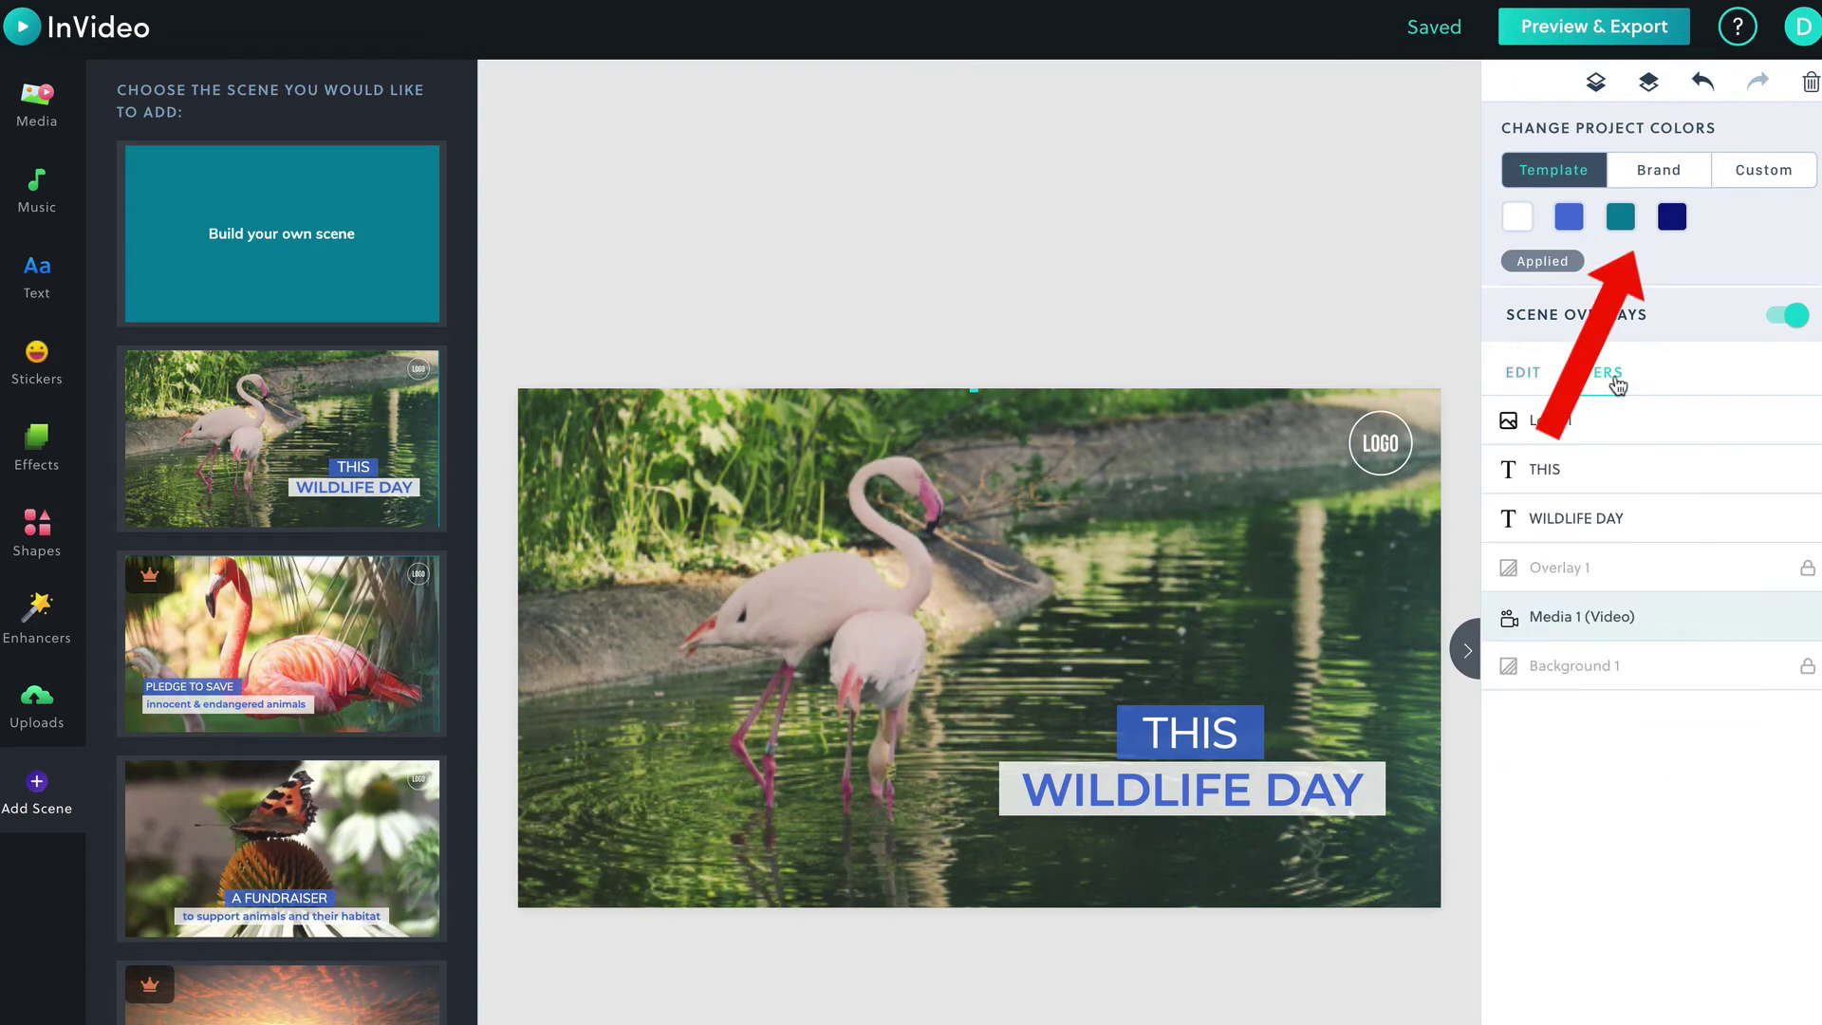
click(1567, 616)
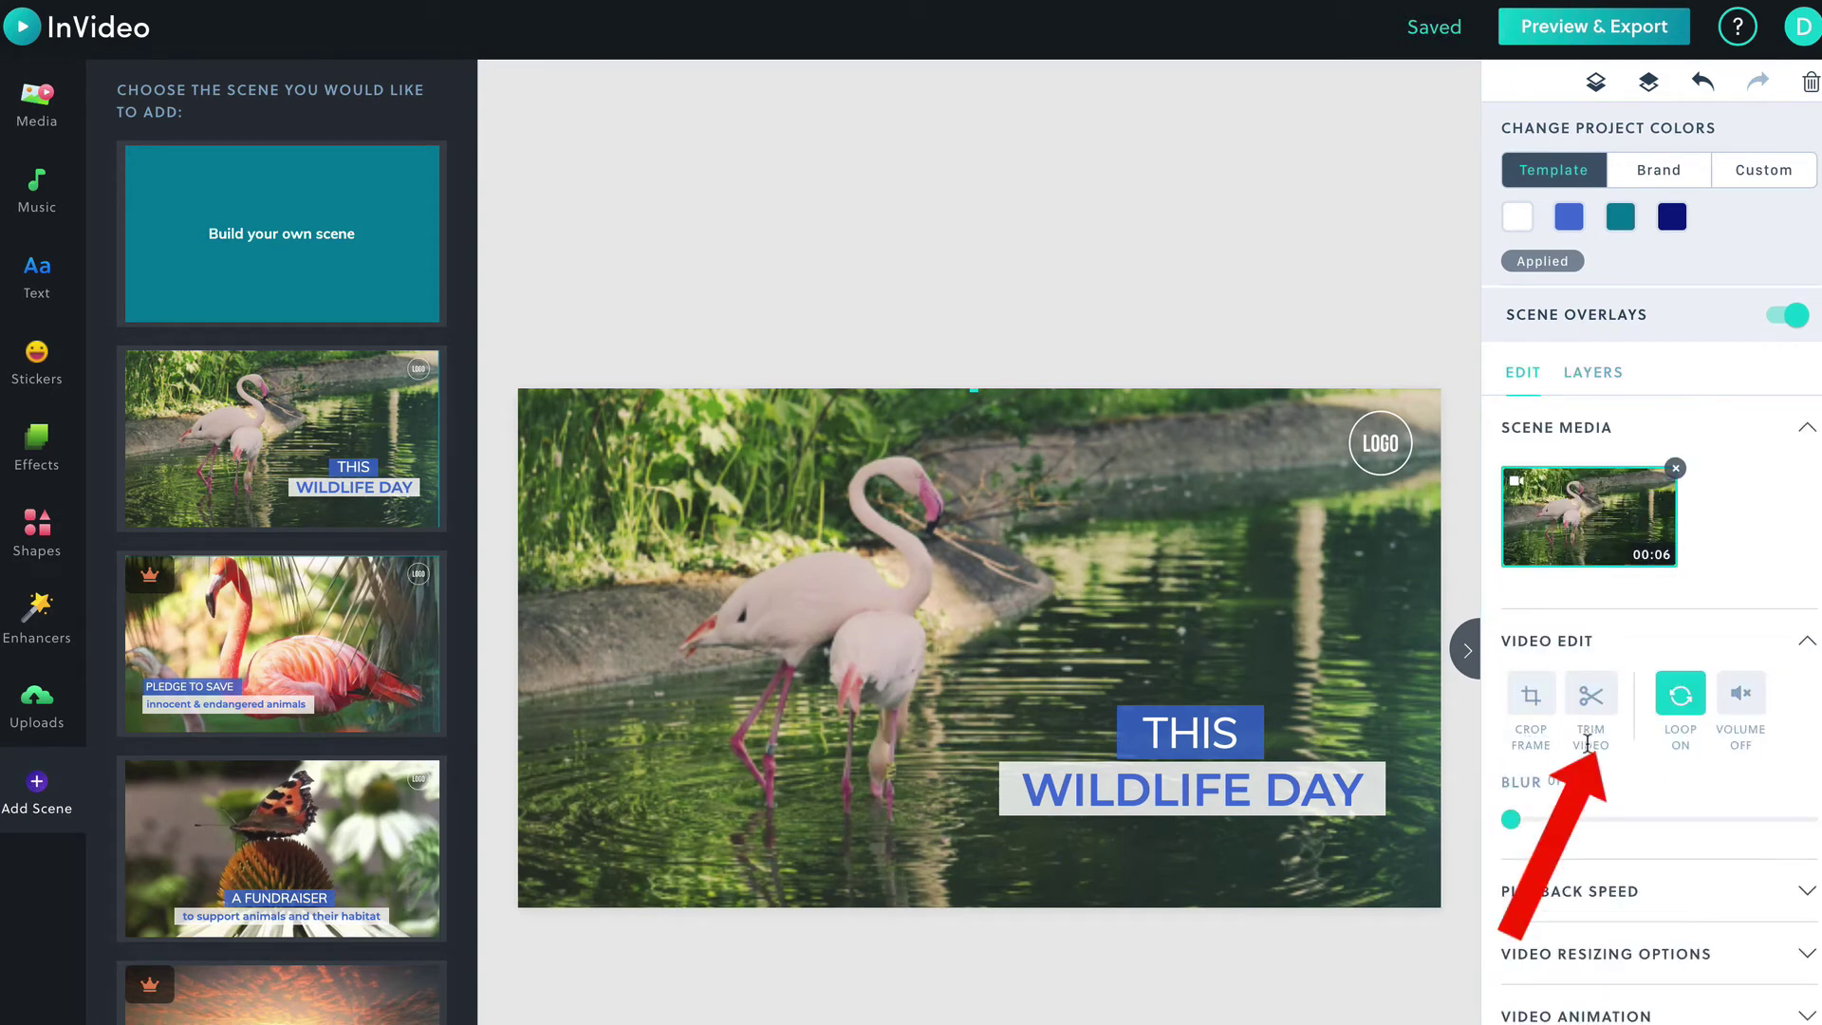
Try the Blur slider, then change the flamingo clip's entrance animation to Fade From Left
drag(1511, 819, 1538, 819)
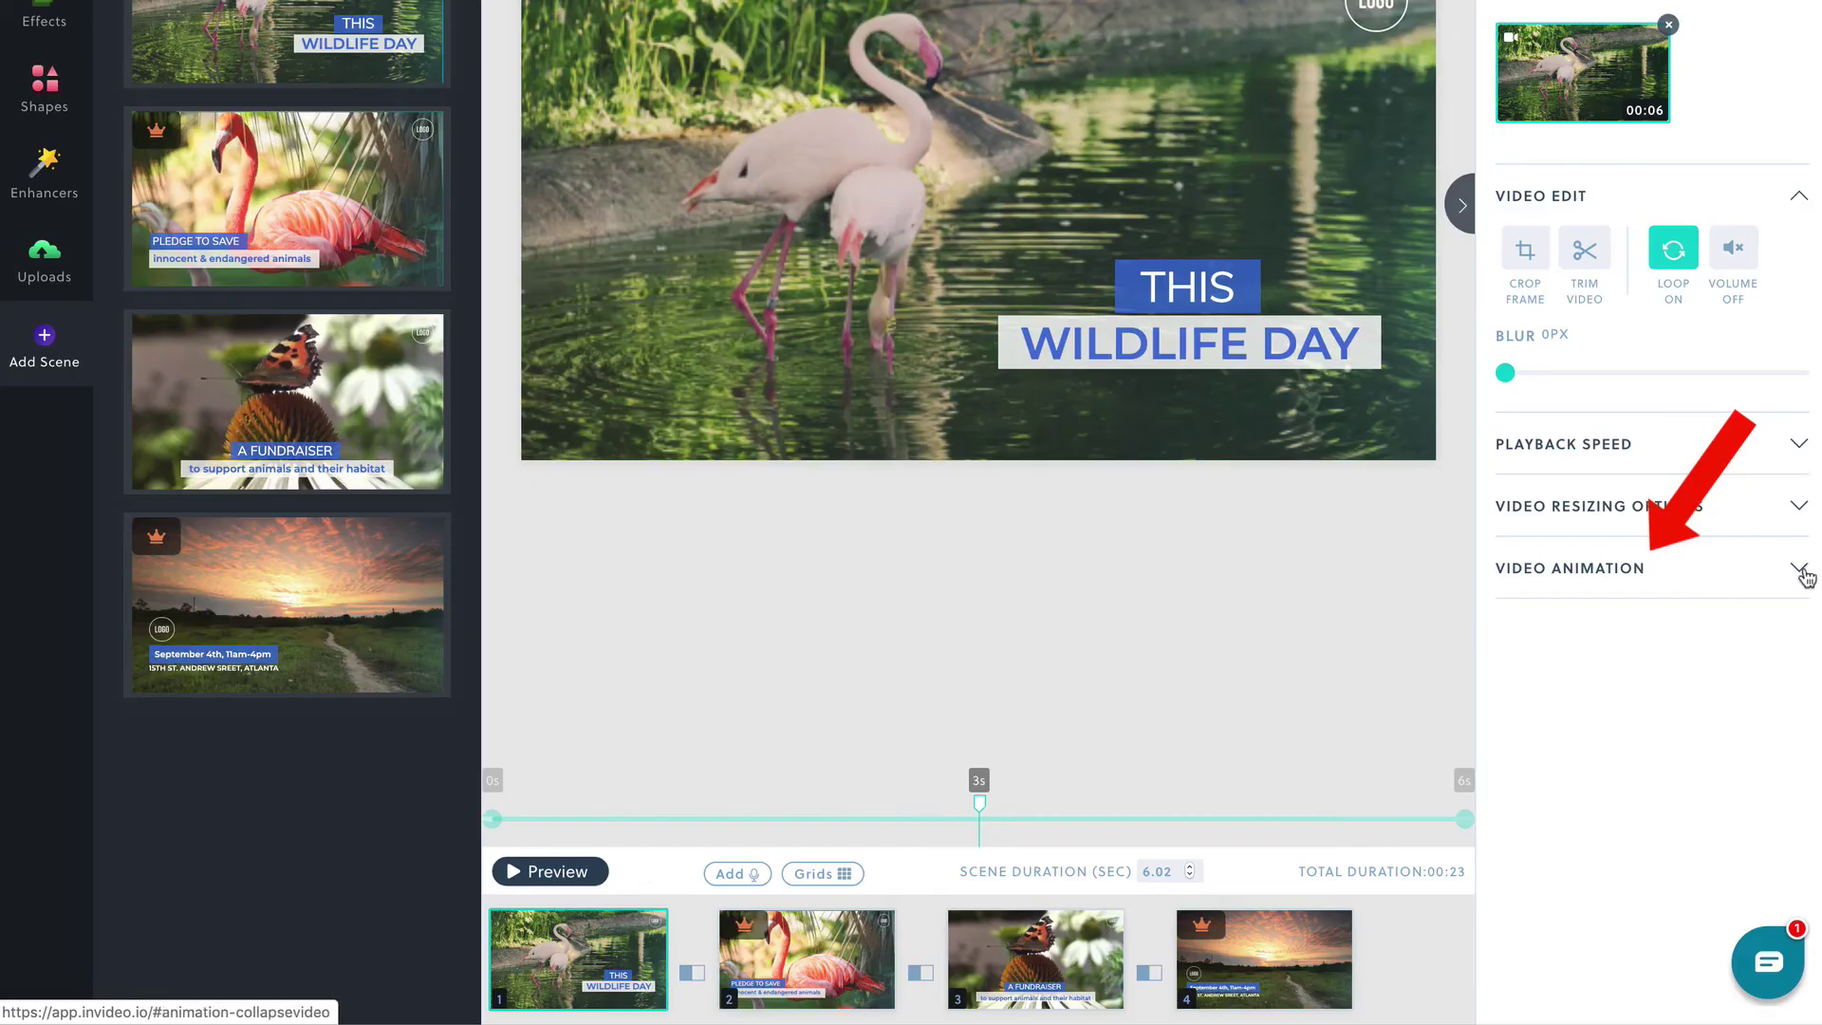
click(1800, 569)
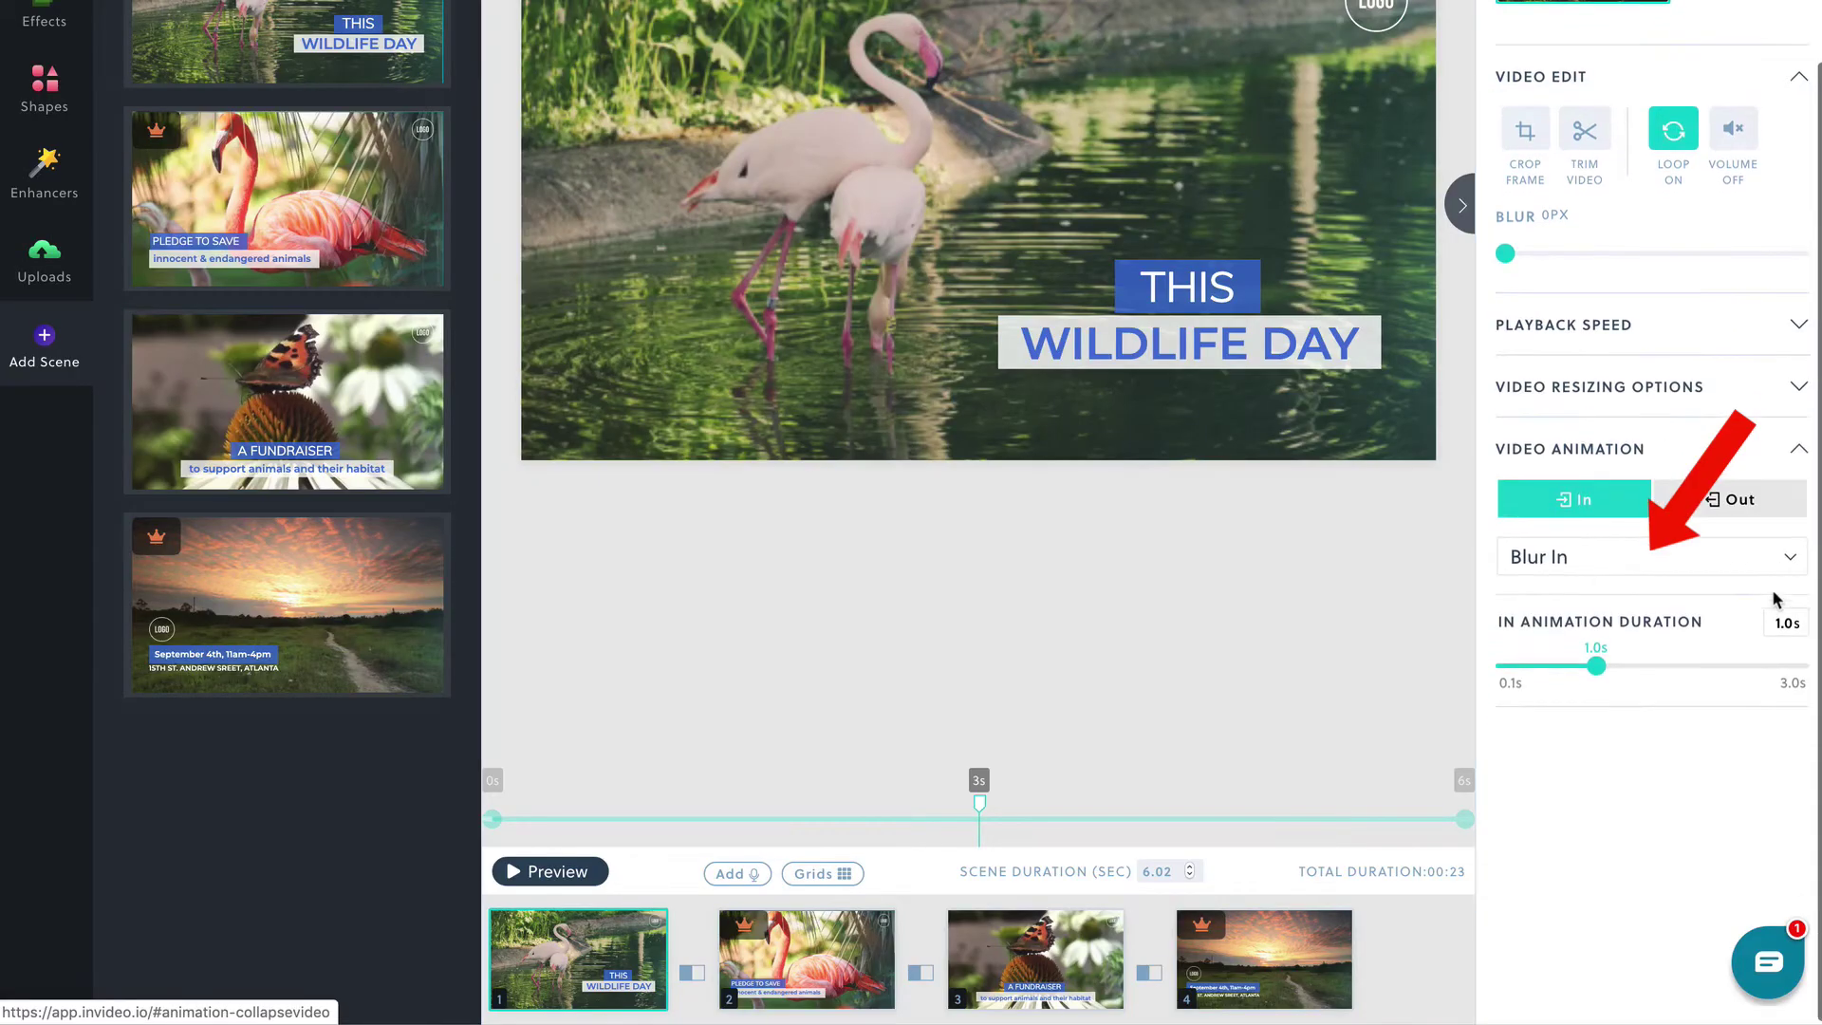
click(1778, 564)
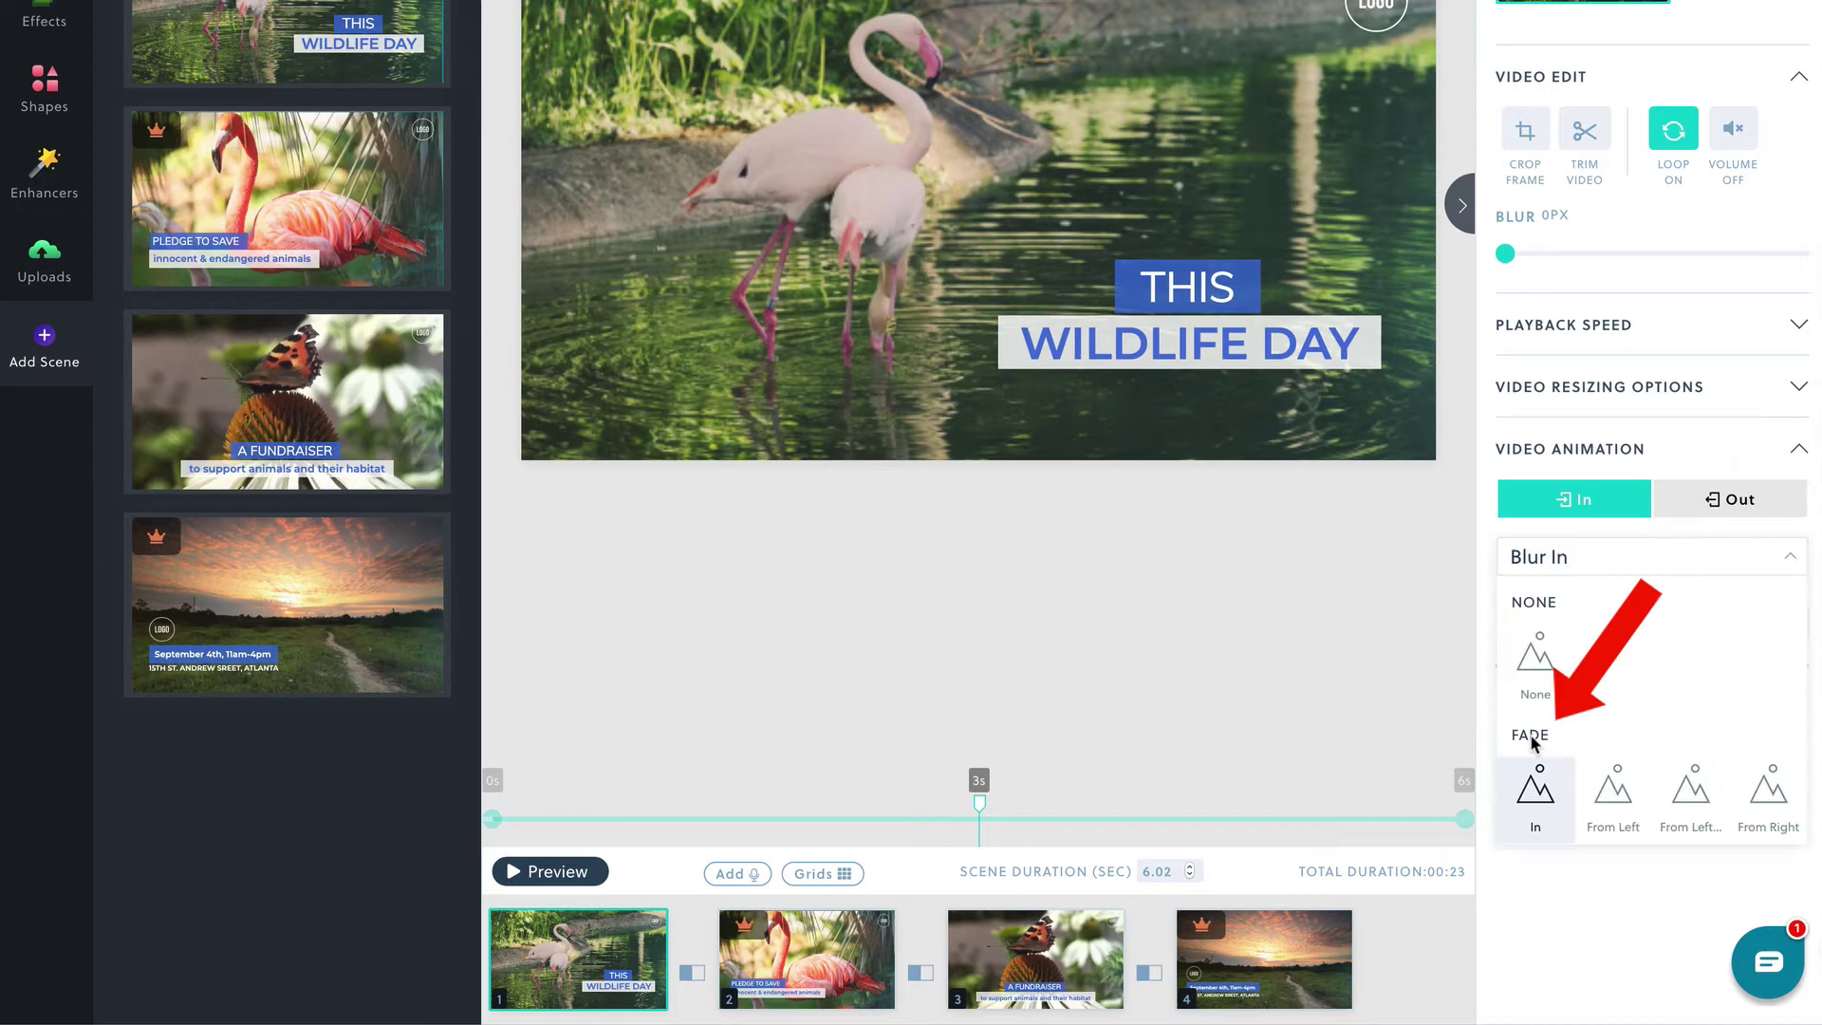
click(1676, 769)
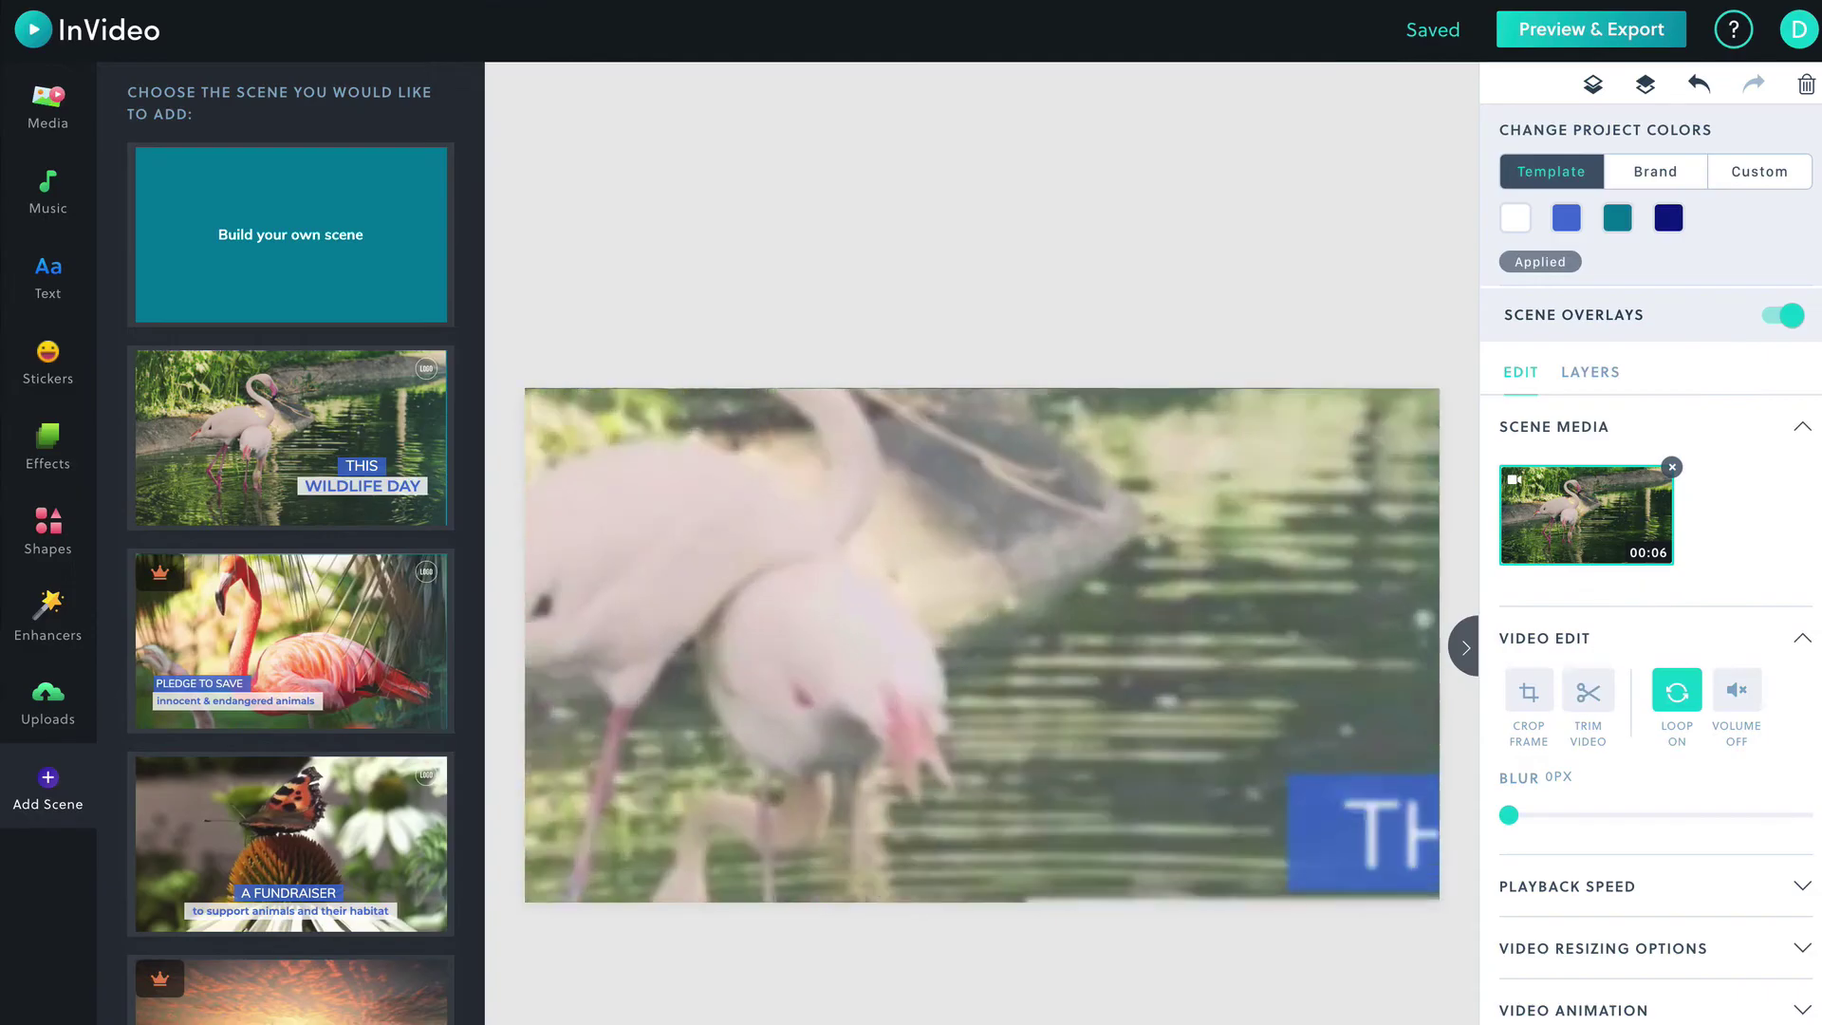